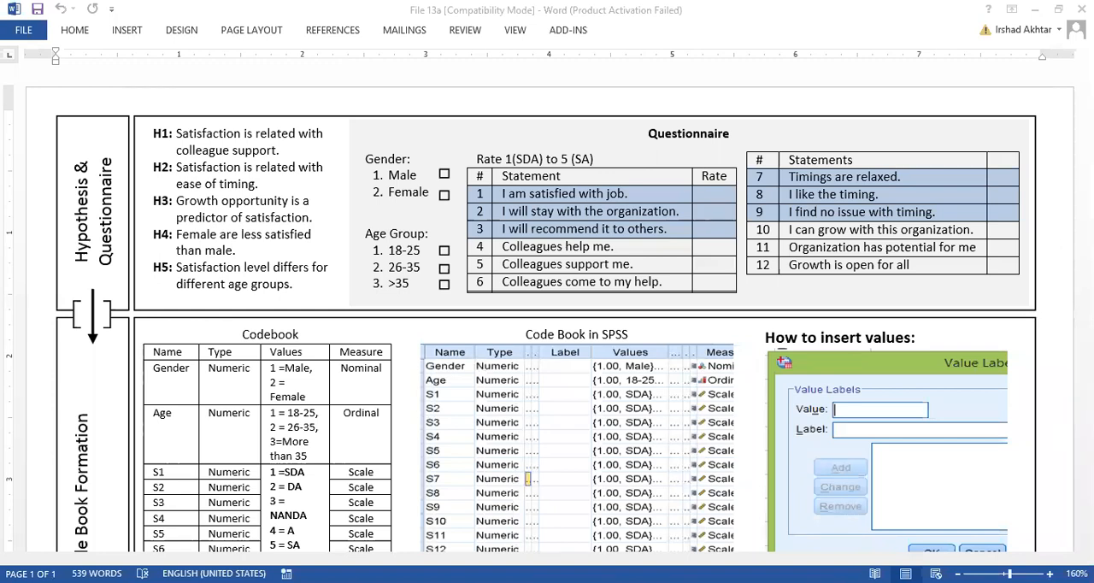
- Review the document's workflow stages, from hypotheses and questionnaire through codebook and variable formation to data analysis
scroll(547, 342, "down", 5)
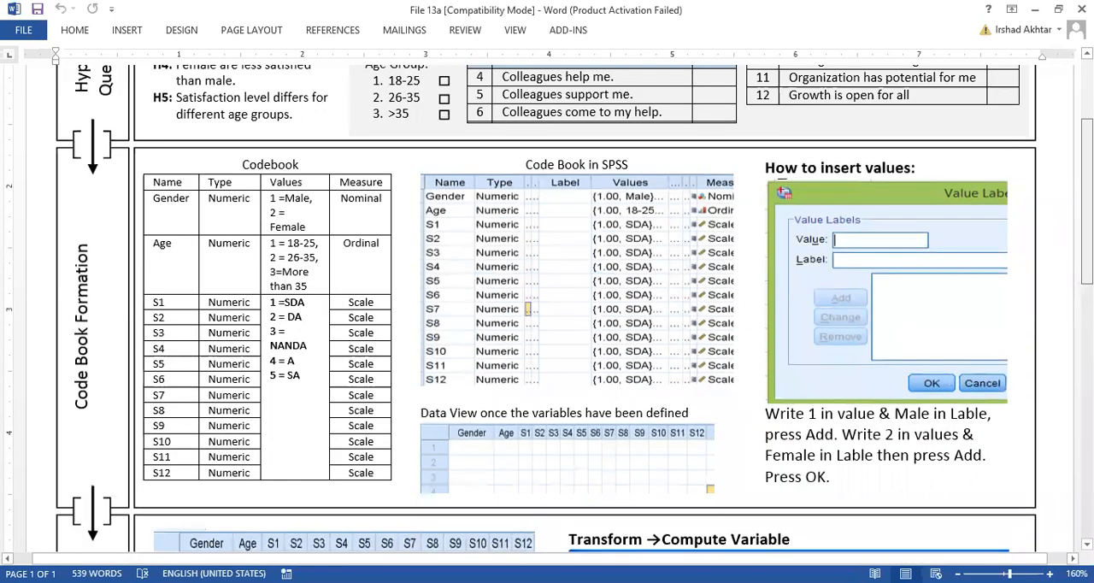
scroll(547, 341, "down", 9)
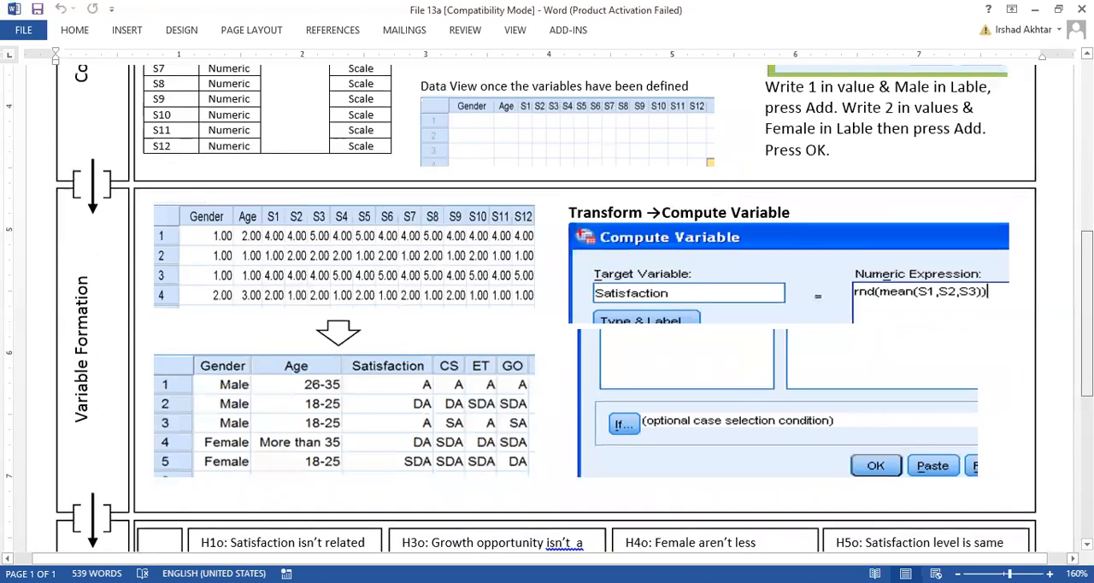
scroll(547, 341, "down", 9)
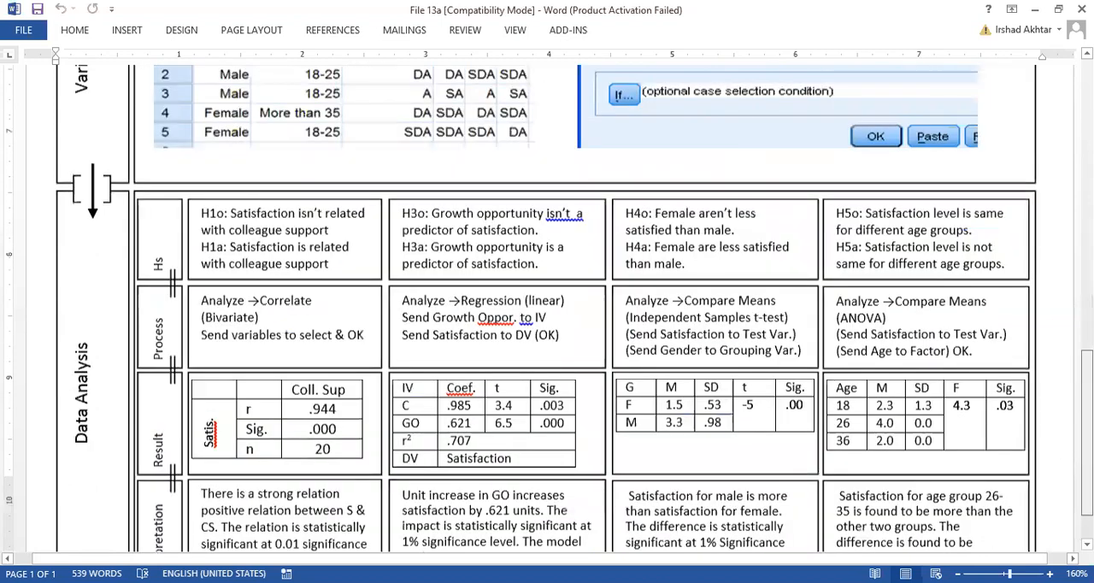
scroll(547, 342, "down", 2)
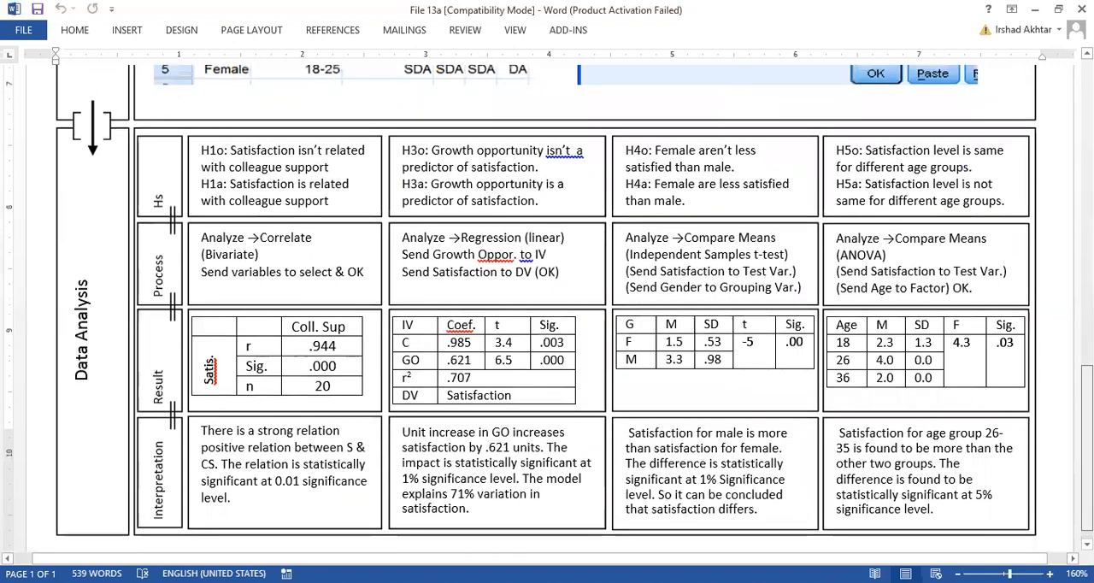
scroll(547, 341, "up", 18)
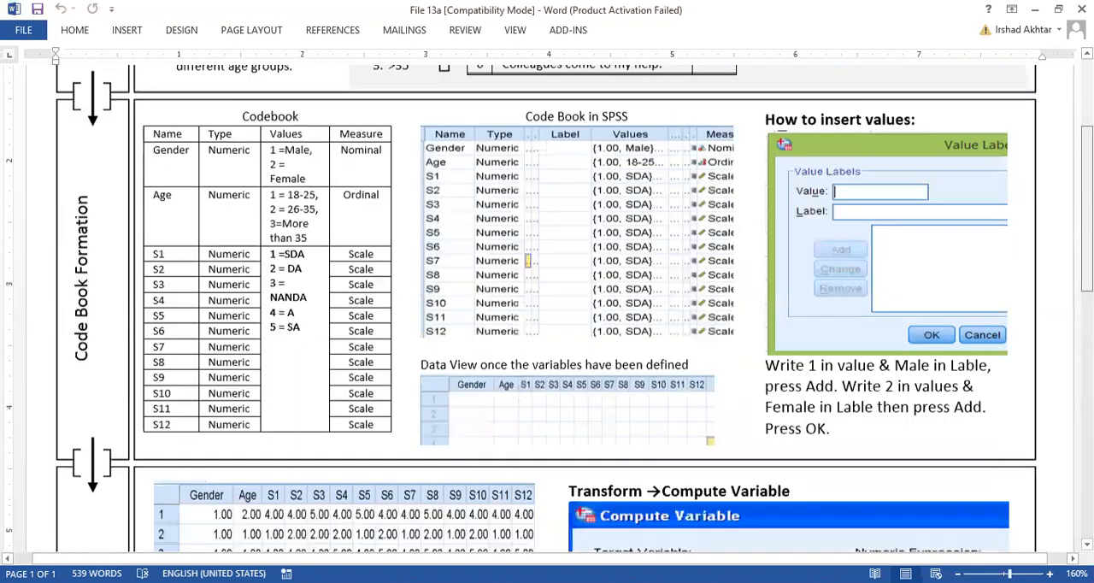
scroll(547, 308, "up", 1)
scroll(547, 307, "down", 1)
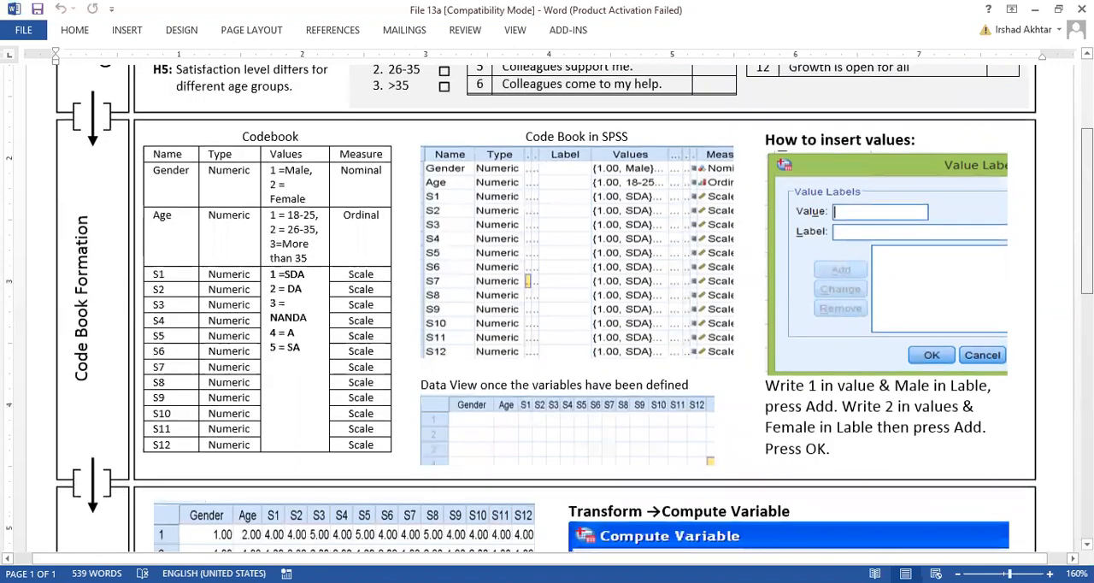
scroll(547, 308, "down", 4)
scroll(547, 307, "down", 1)
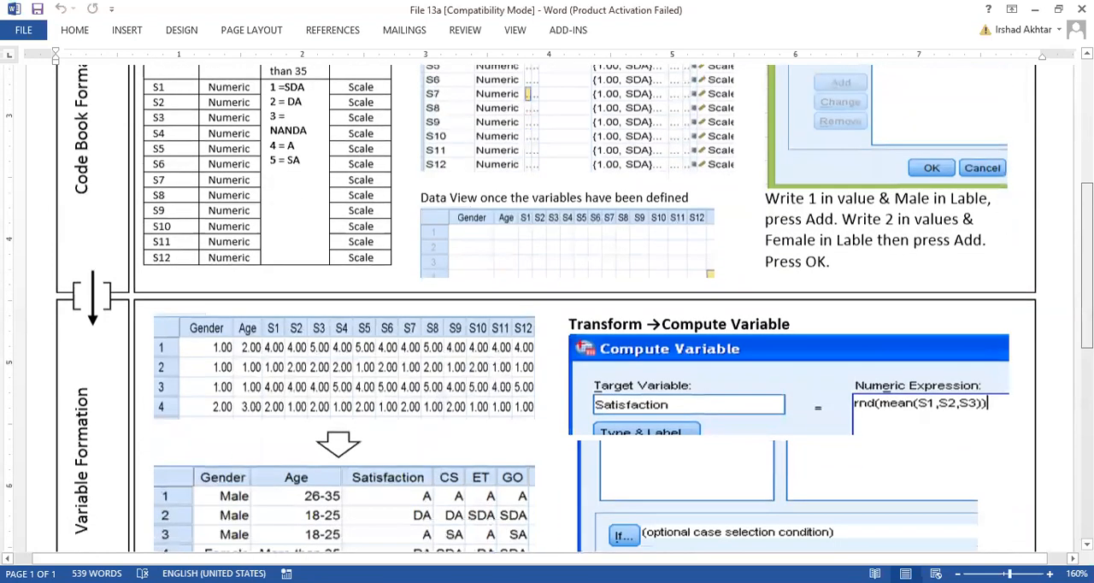
scroll(546, 308, "up", 5)
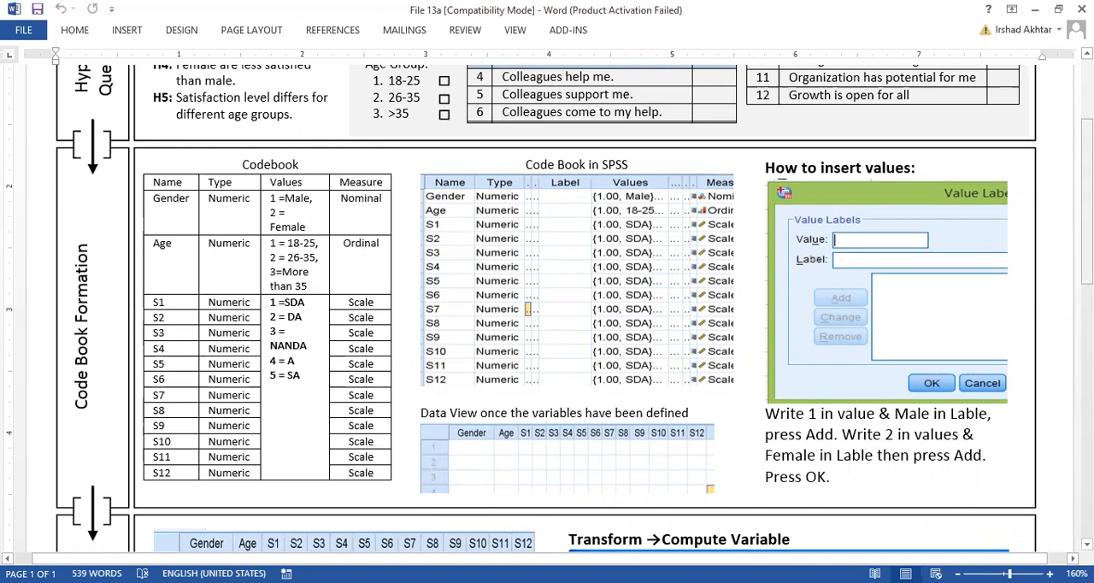
scroll(295, 430, "down", 3)
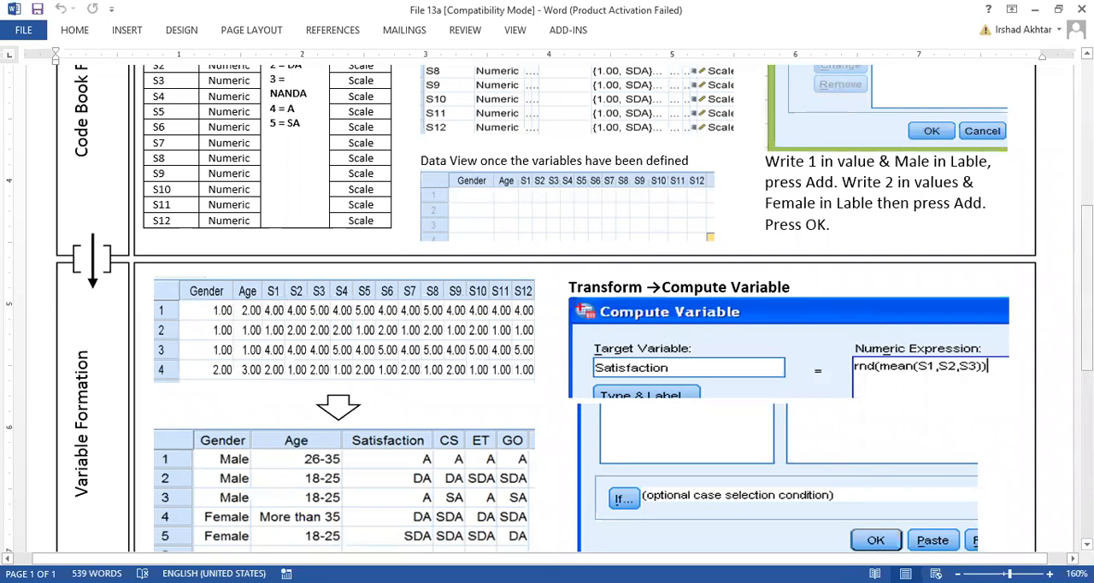
scroll(585, 308, "down", 2)
scroll(427, 379, "down", 3)
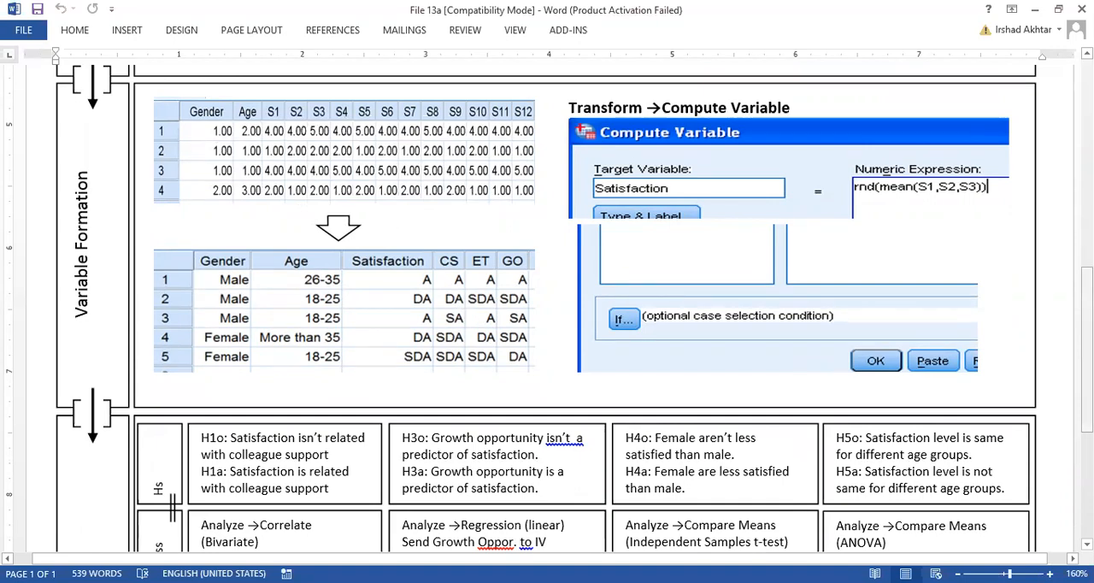
scroll(547, 308, "up", 2)
scroll(547, 308, "up", 1)
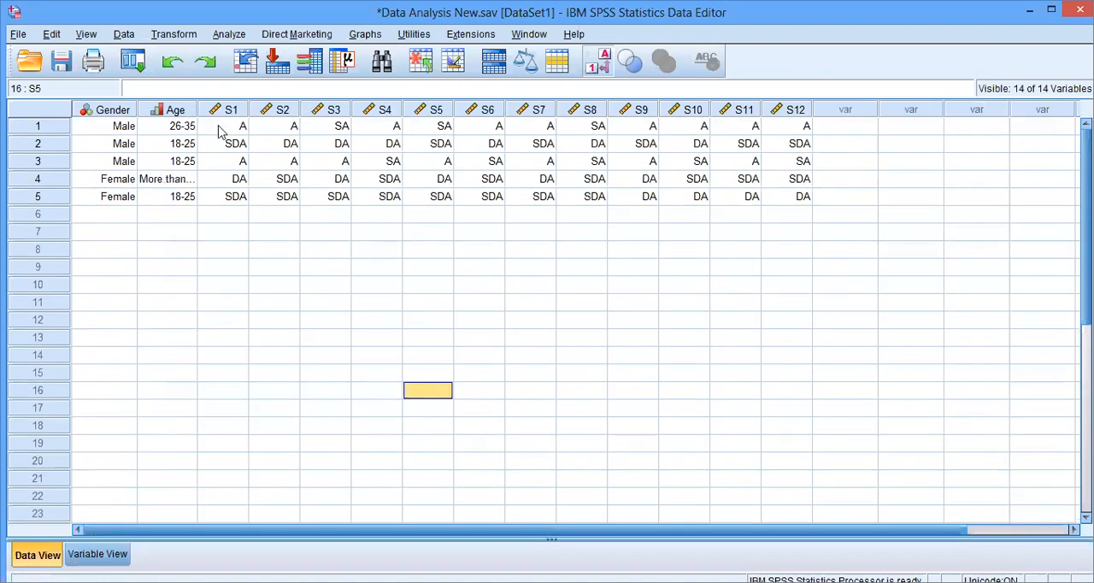
- Adjust the width of the Age column in the SPSS data so its value labels fit
left_click_drag(214, 109, 196, 109)
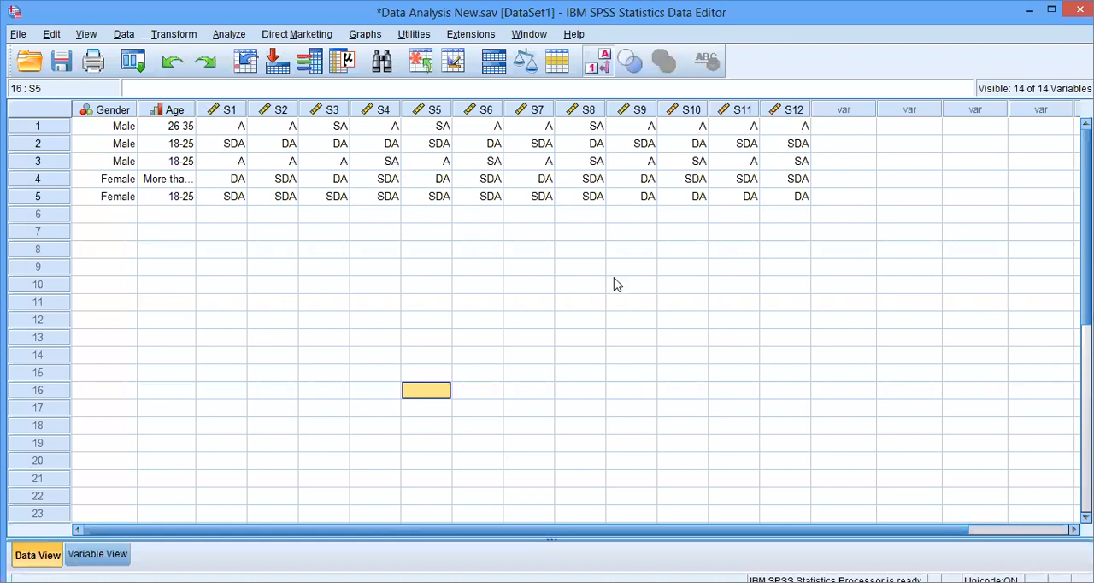
left_click(653, 306)
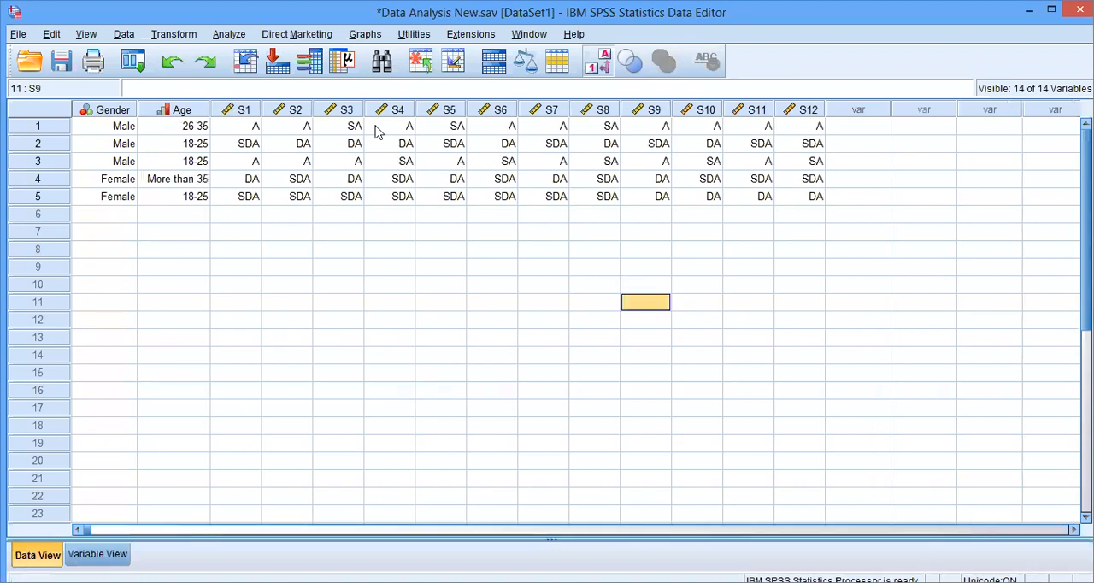
- Highlight the statement columns one group at a time: S1 to S3, S4 to S6, S7 to S9, and S10 to S12
left_click(241, 116)
left_click(336, 115, "shift")
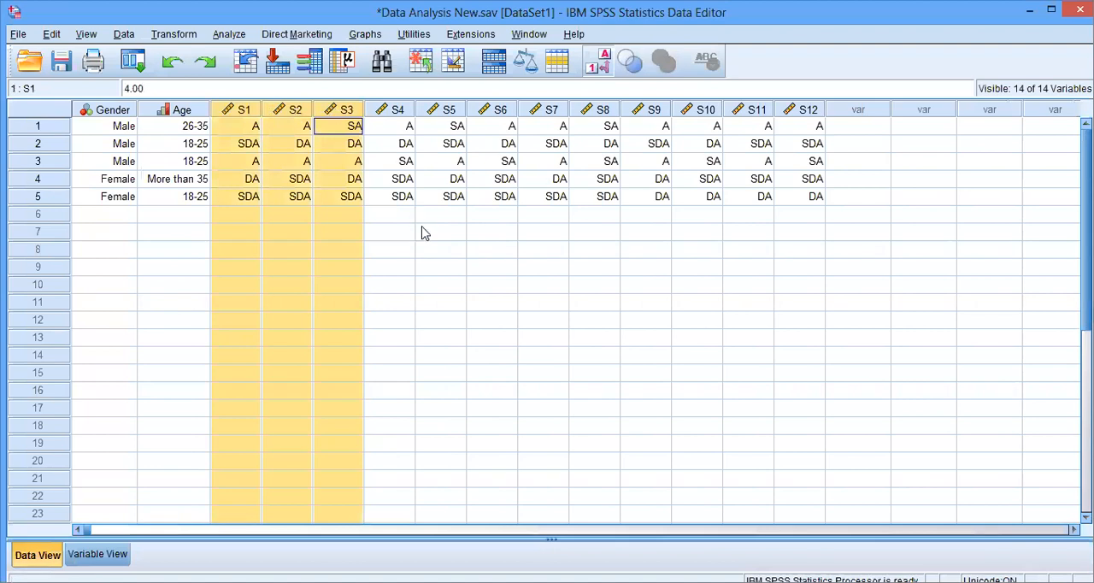
left_click(403, 127)
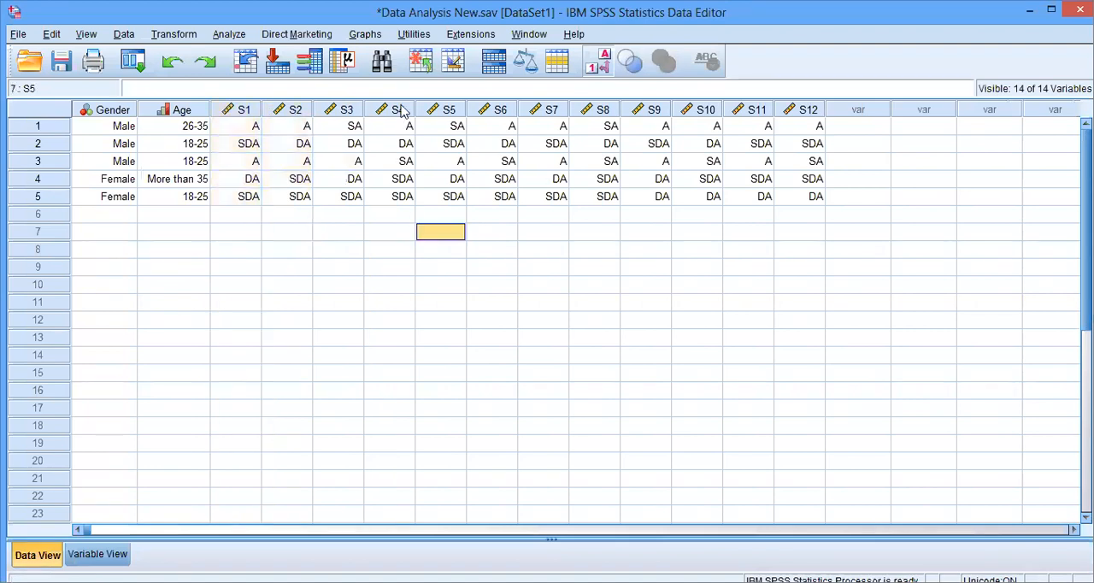
left_click(398, 109)
left_click(502, 213, "shift")
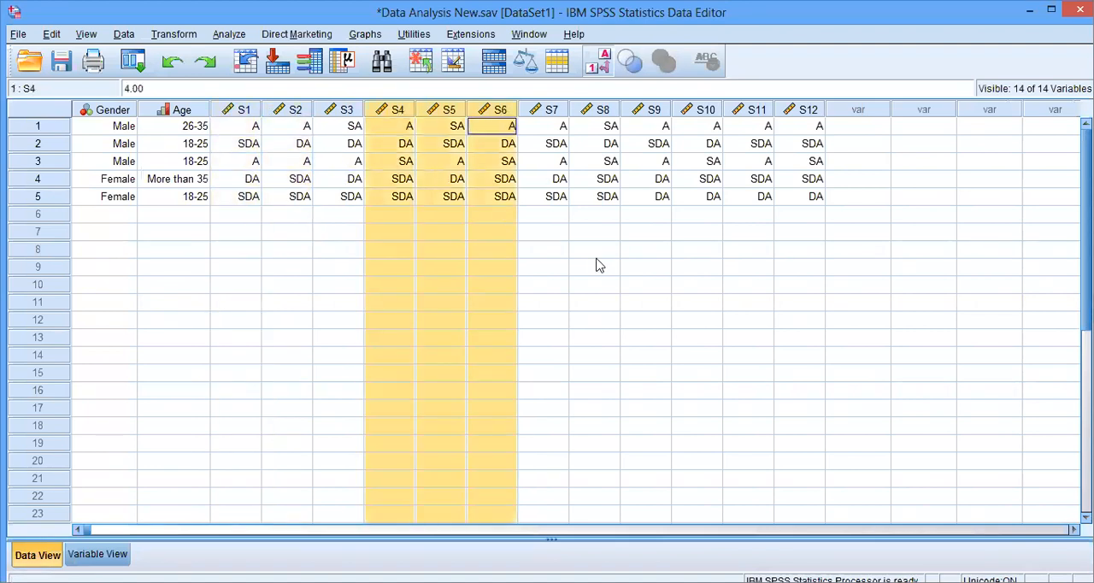
left_click(551, 110)
left_click(654, 109, "shift")
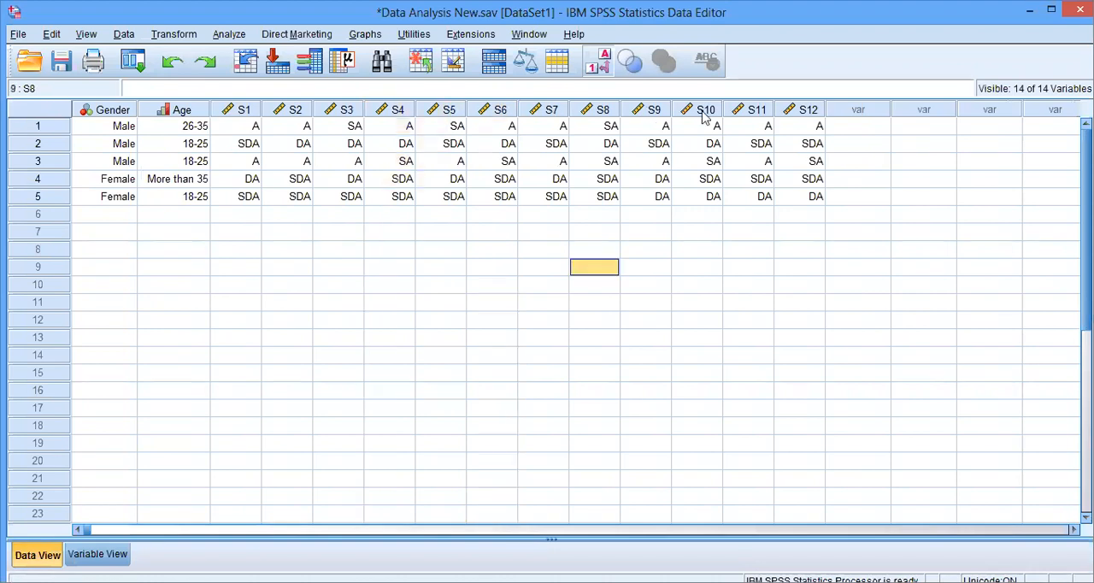
left_click(702, 111)
left_click(812, 110, "shift")
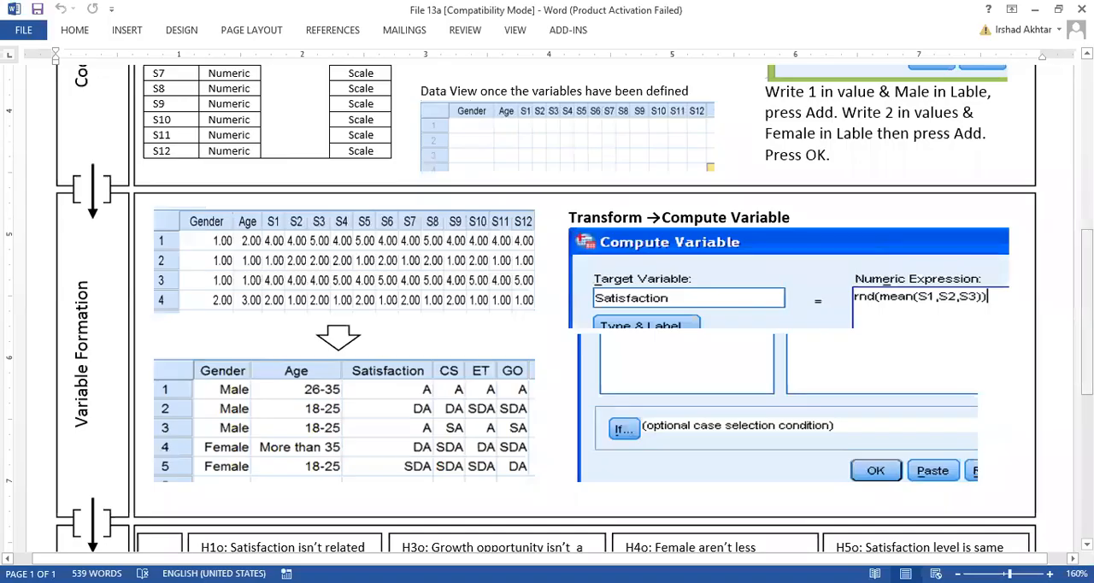
- Check the codebook and questionnaire in the Word document, return to the SPSS data and clear the column selection
scroll(532, 183, "up", 5)
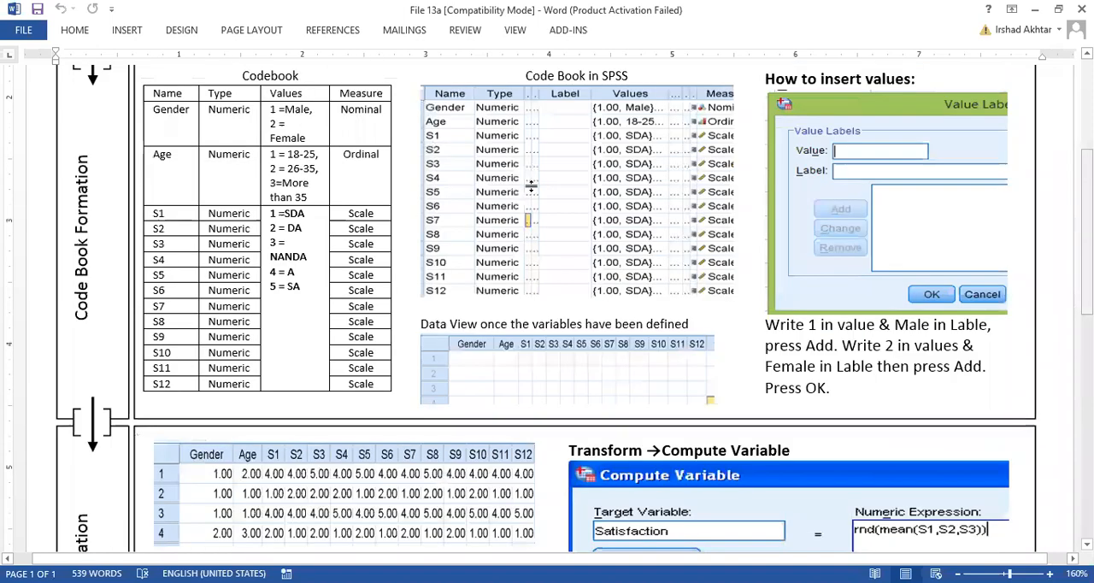
scroll(591, 192, "up", 4)
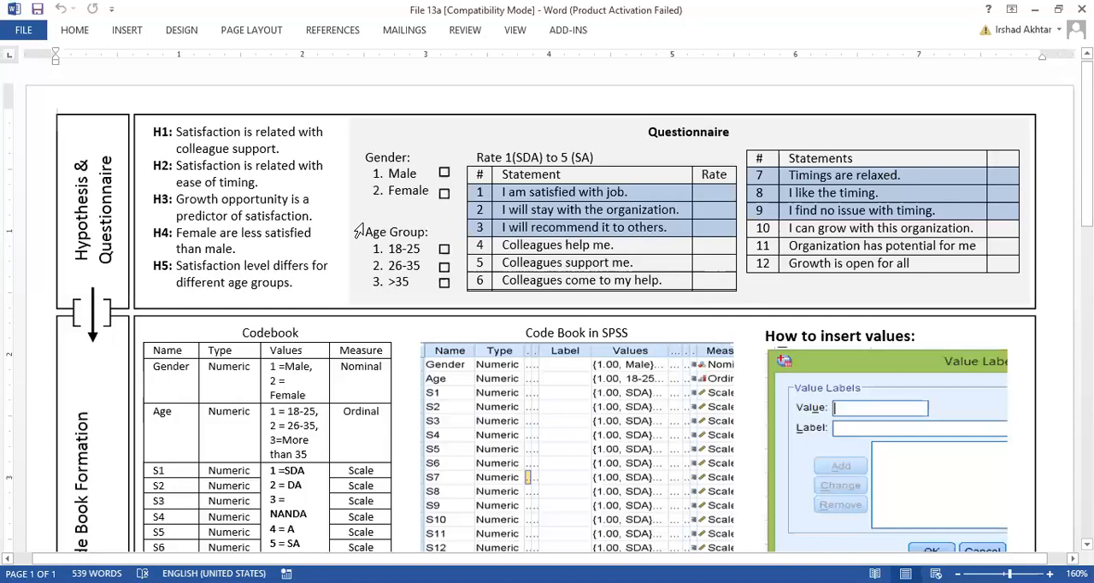
key("alt+Tab")
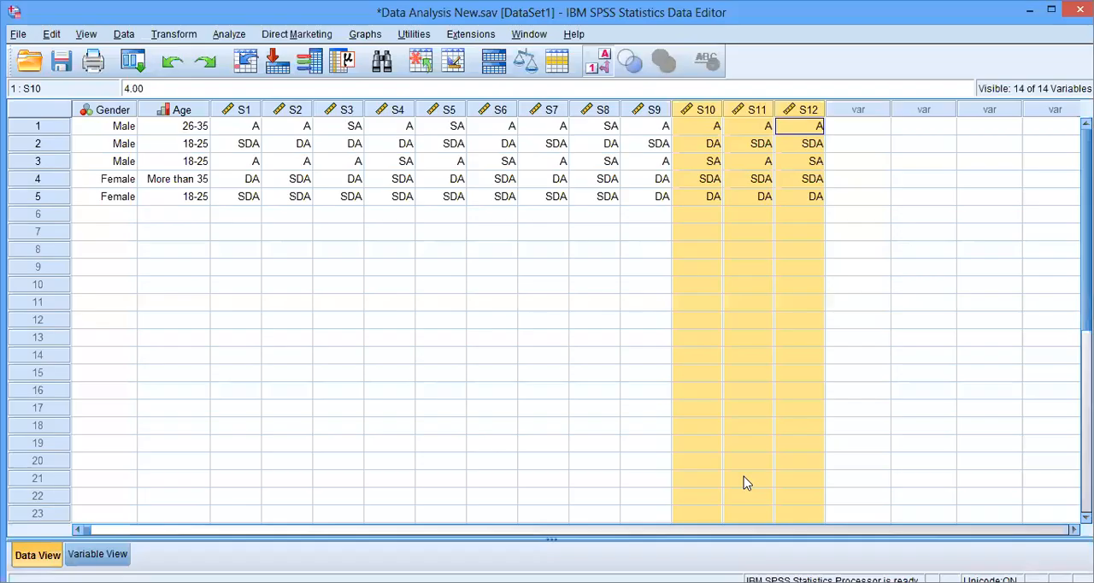
left_click(503, 451)
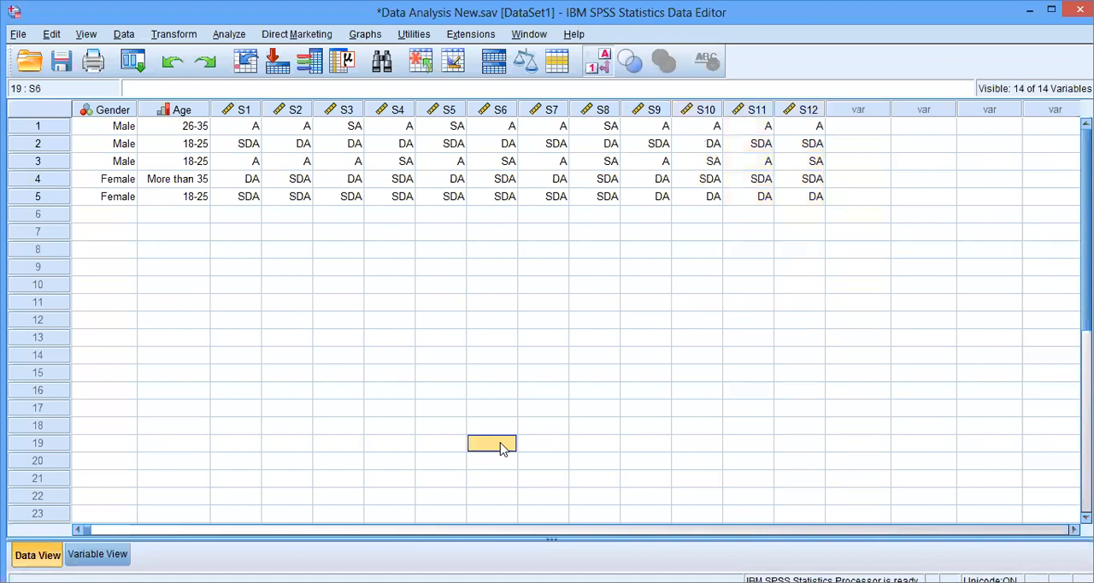
- Start a Compute Variable transformation with Satisfaction as the target variable
left_click(176, 36)
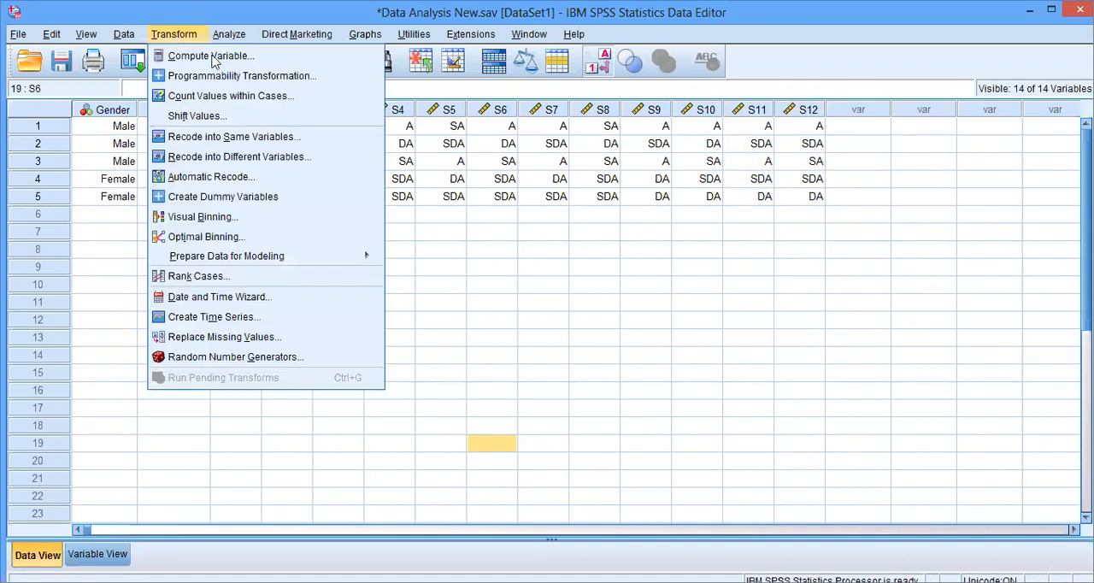
left_click(346, 53)
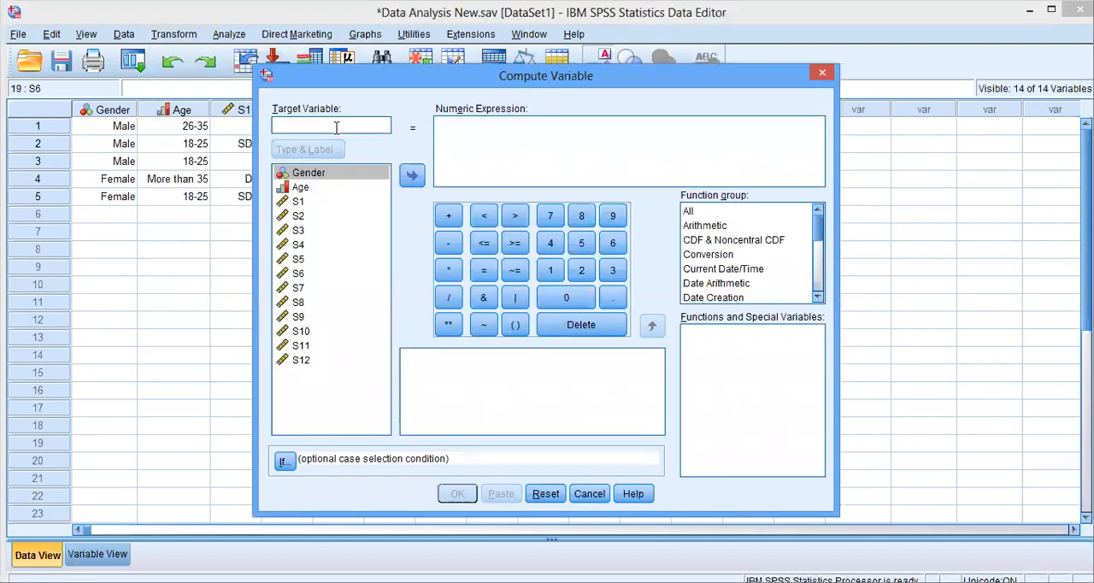
type("Satisfaction")
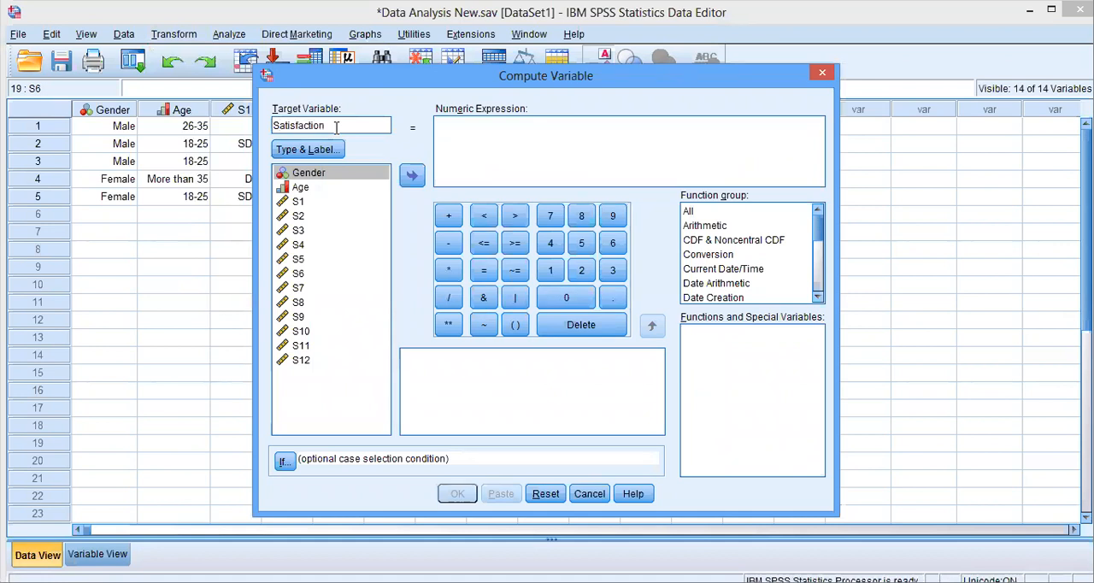
- Begin the numeric expression for Satisfaction with rnd(mean(
left_click(470, 129)
type("(")
type("nd")
type("(m")
type("ean(")
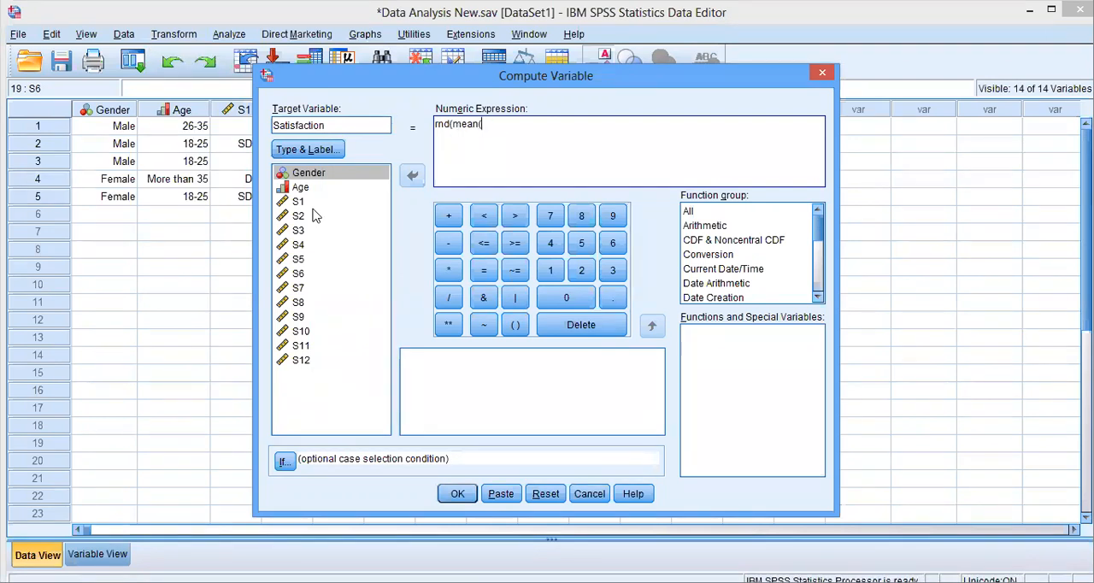
- Add variables S1, S2 and S3 as the arguments, completing the expression as rnd(mean(S1,S2,S3))
left_click(313, 202)
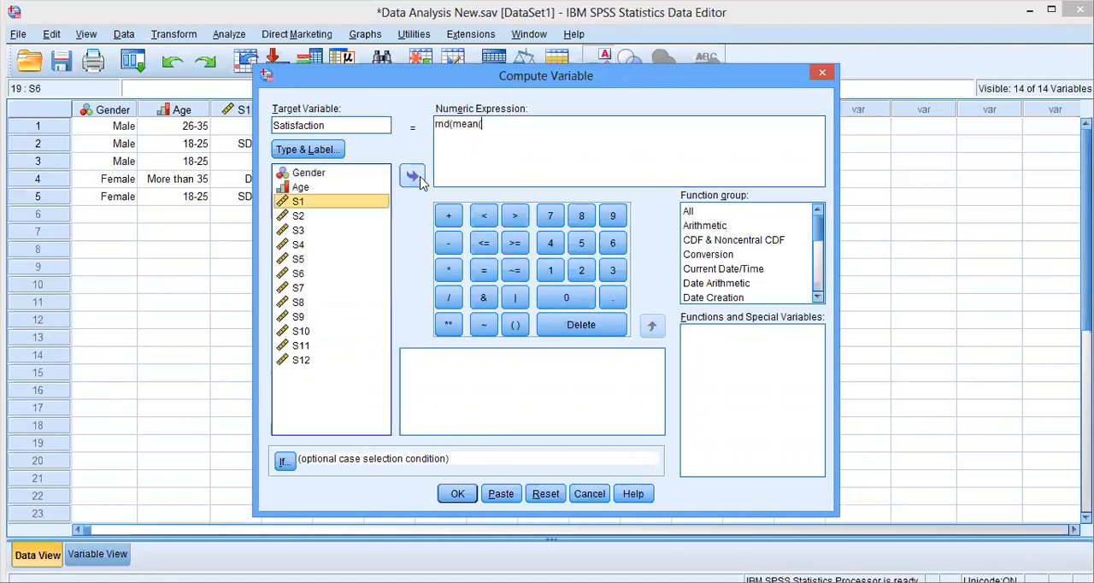
left_click(417, 180)
type(",")
left_click(304, 217)
double_click(305, 218)
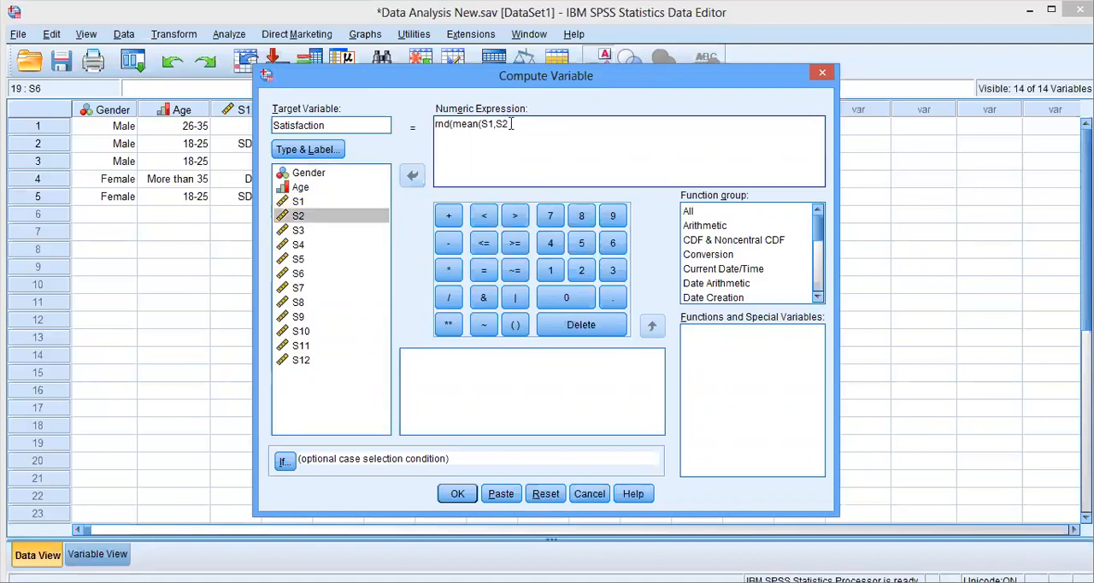
type(",")
left_click(305, 231)
left_click(411, 177)
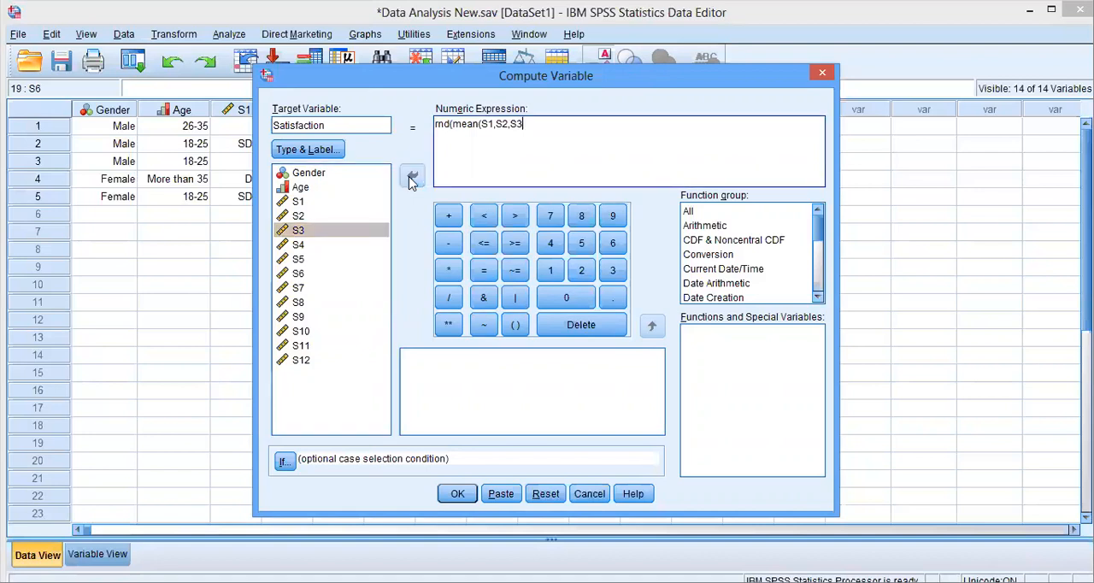
type("))")
- Compute the Satisfaction variable and slightly narrow its column in the data
left_click(457, 501)
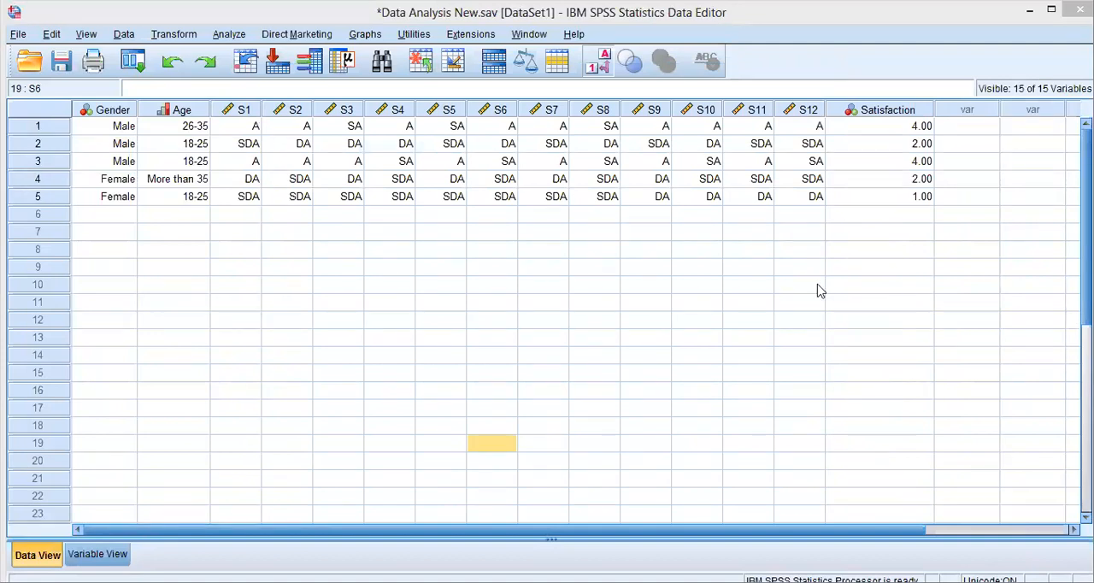
left_click_drag(931, 108, 912, 110)
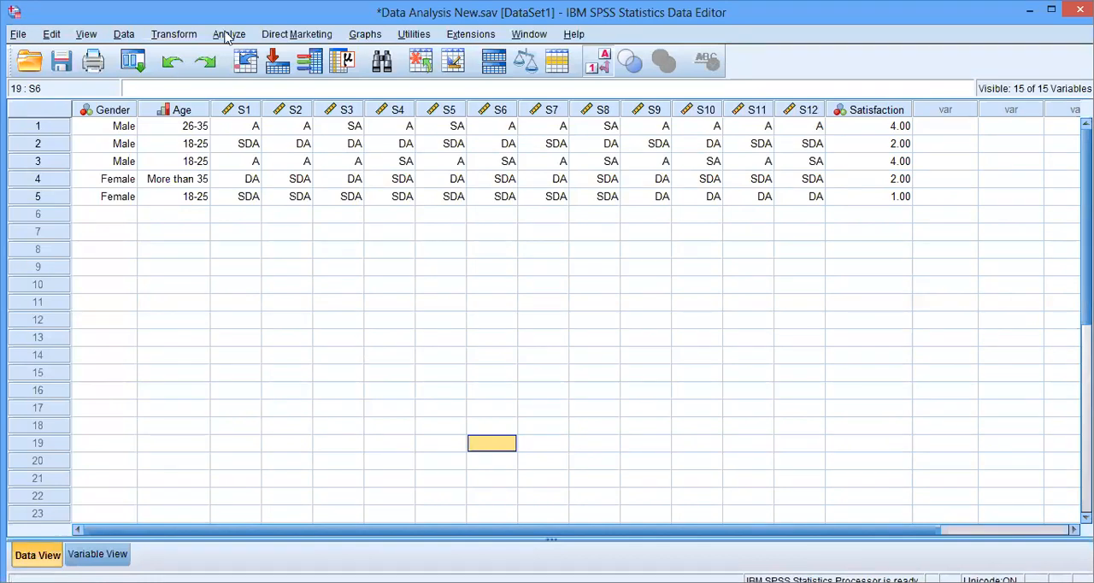
- Start another Compute Variable transformation and replace the target variable name with CS
left_click(186, 36)
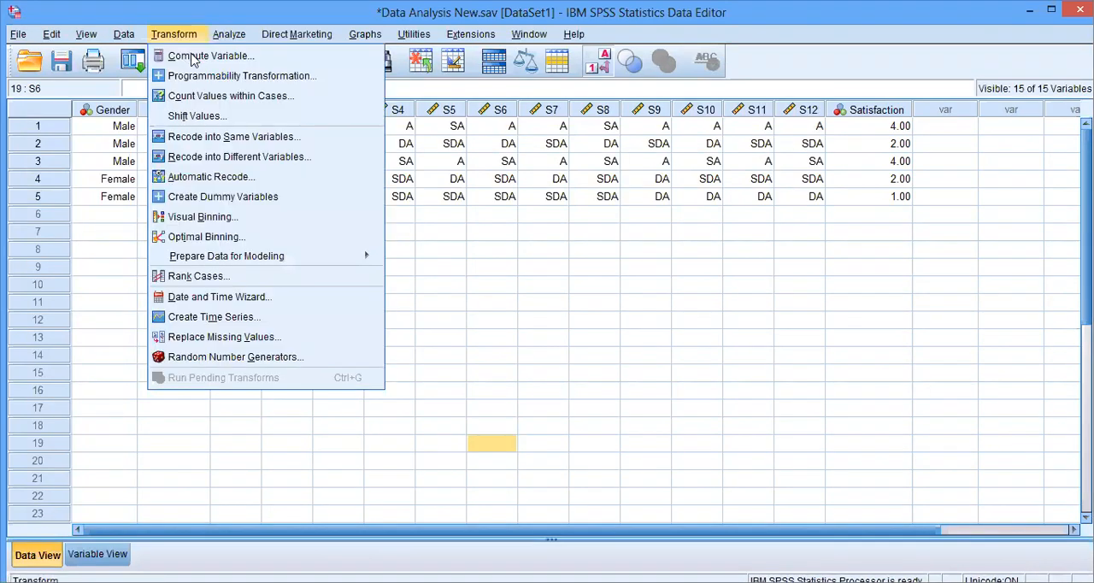
left_click(194, 56)
left_click_drag(338, 129, 264, 134)
type("CS")
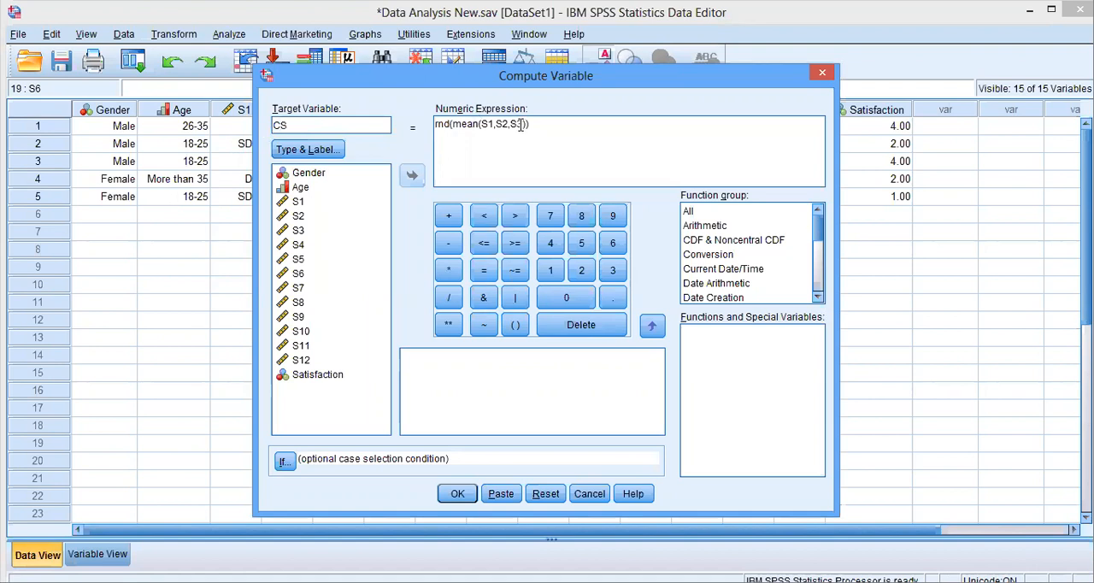
- Replace the arguments of the expression with S4, S5 and S6, giving rnd(mean(S4,S5,S6)), and compute the CS variable
left_click_drag(521, 125, 488, 125)
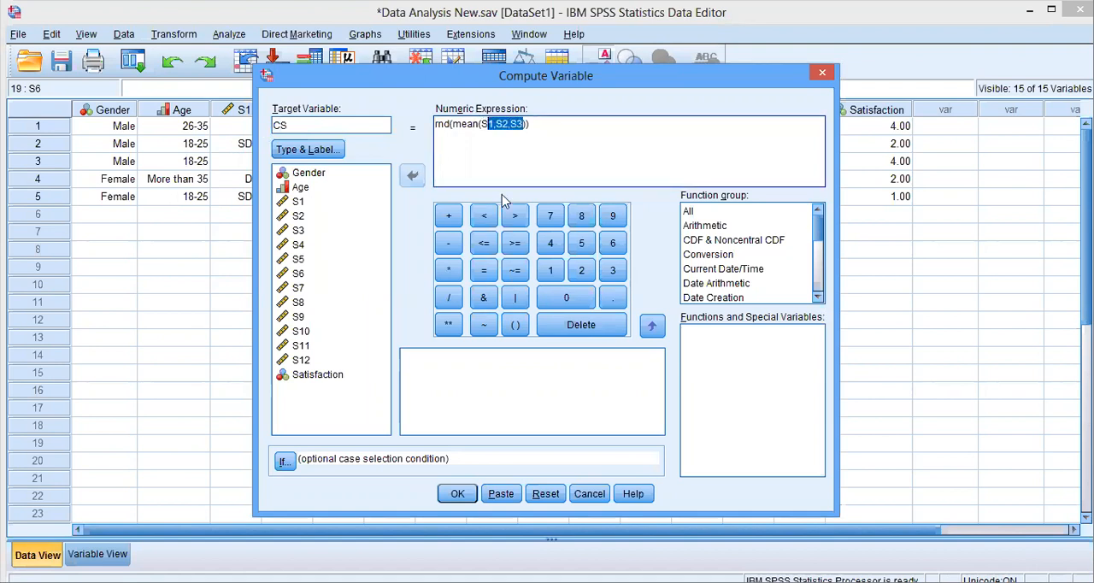
key("shift+Left")
key("Delete")
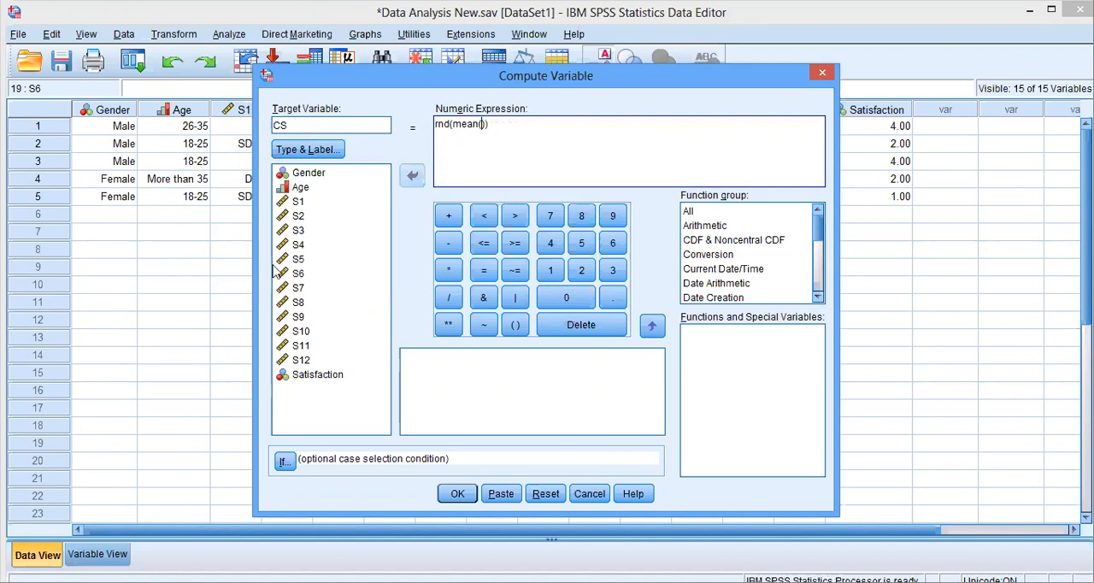
left_click(298, 245)
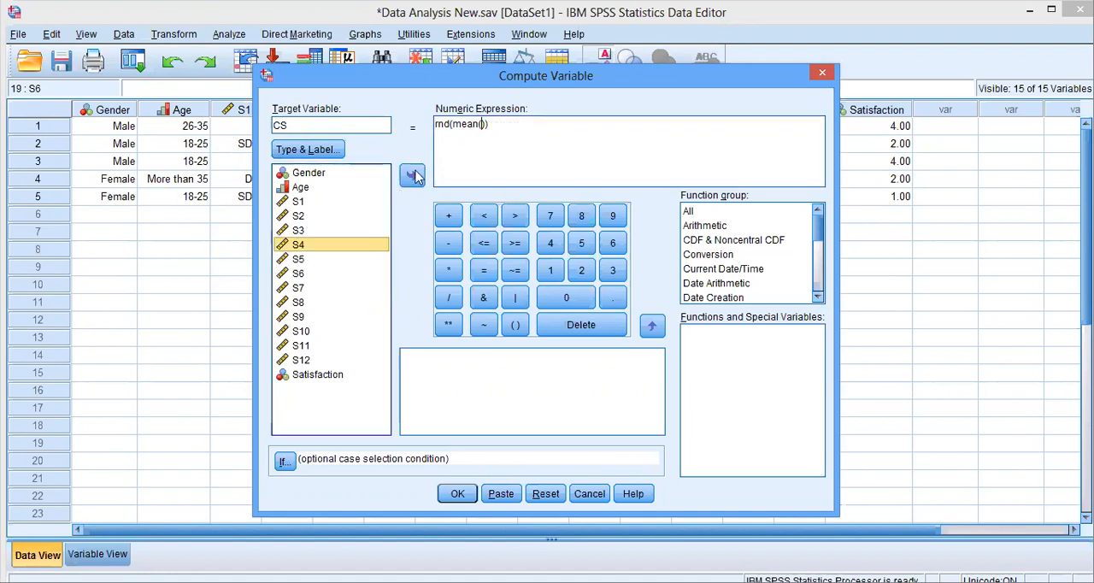
left_click(413, 175)
type(",")
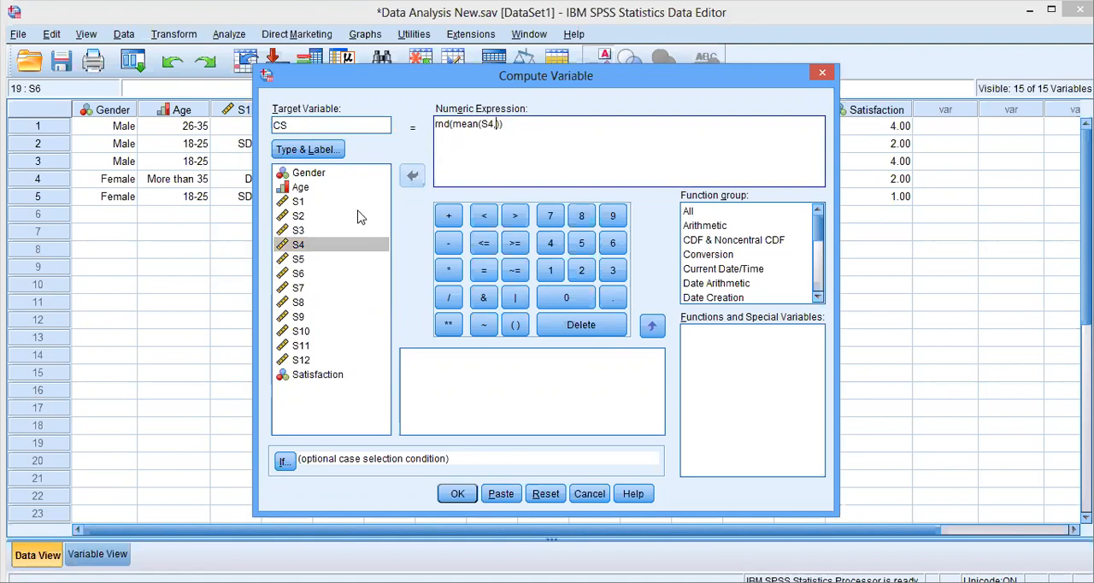
left_click(308, 261)
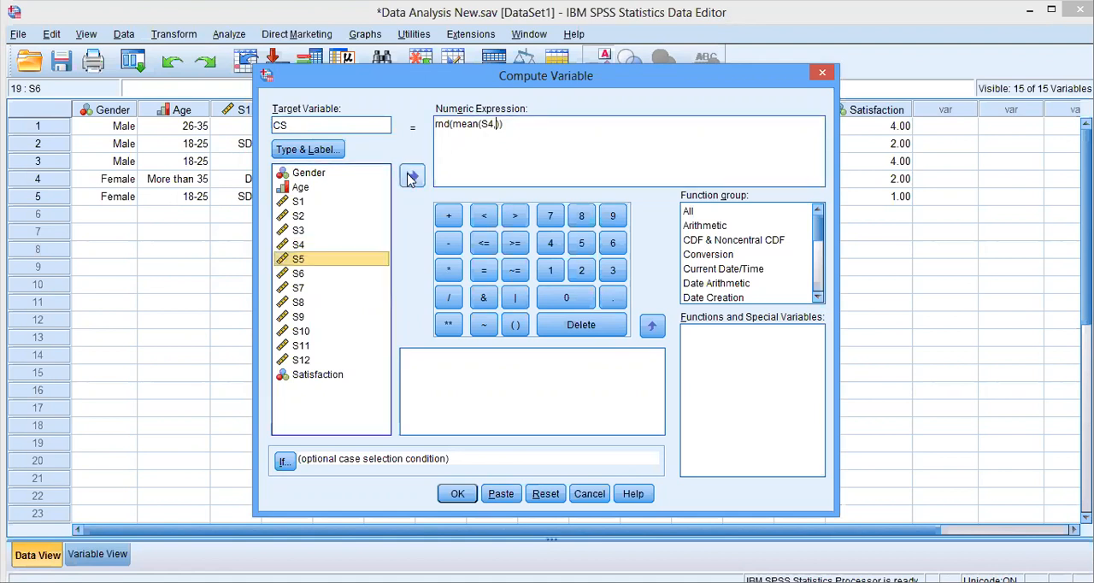
left_click(412, 176)
type(",")
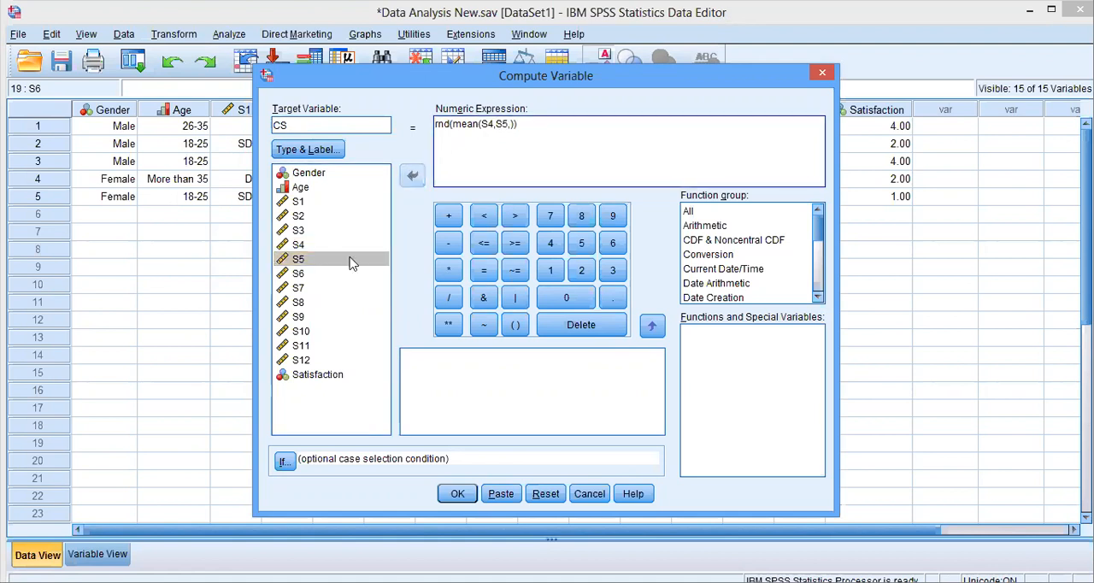
left_click(310, 273)
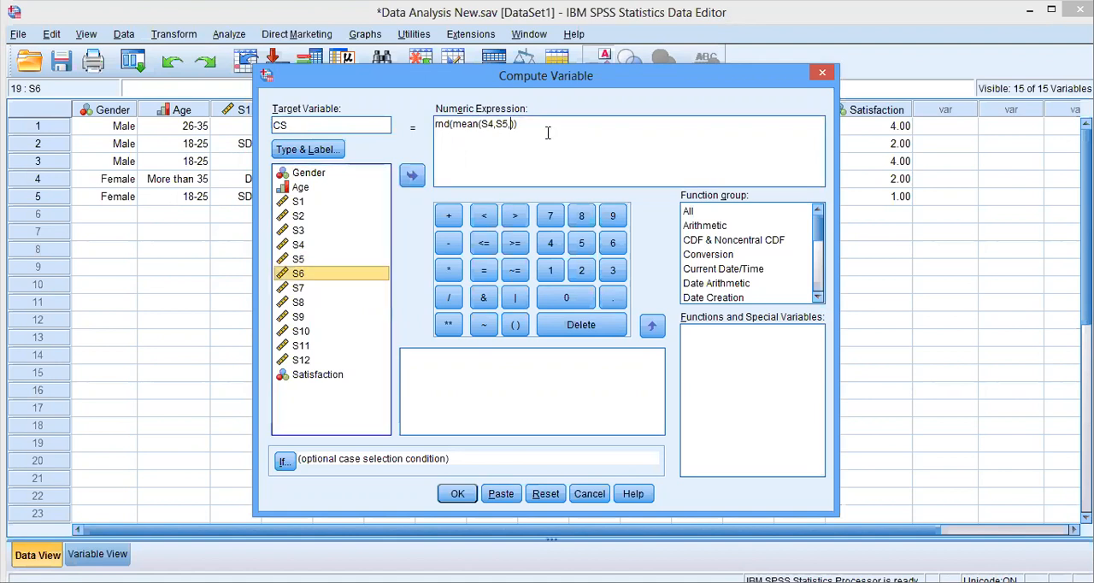
left_click(412, 176)
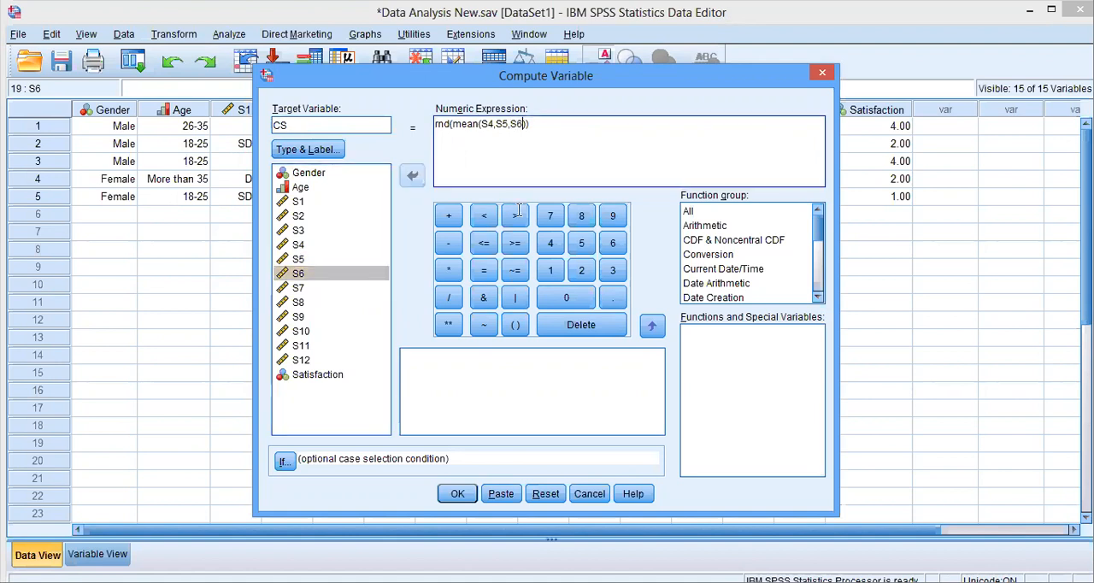
left_click(457, 494)
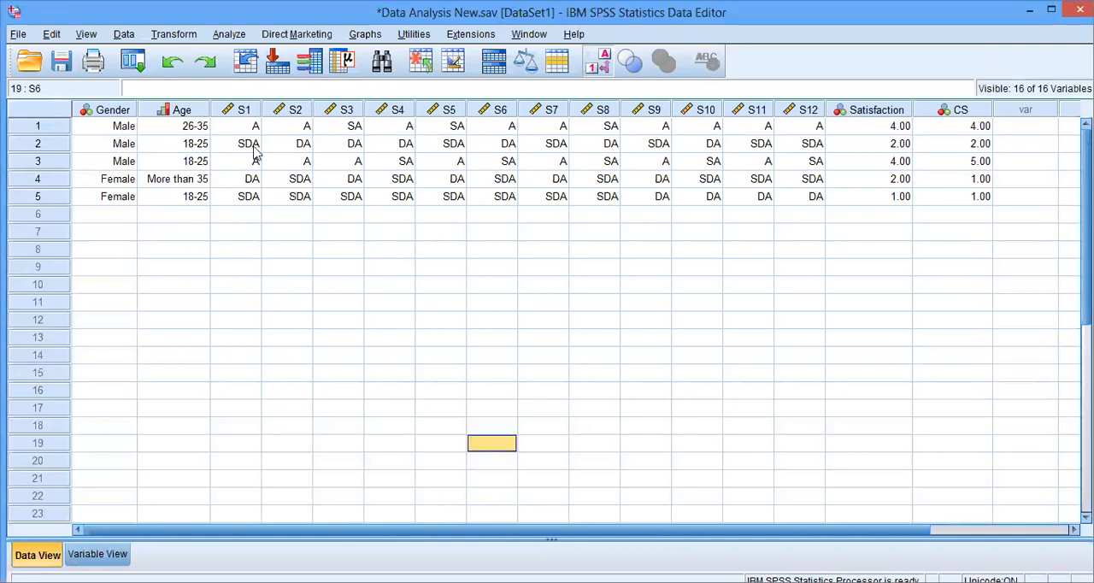
- Start another Compute Variable transformation and set the target variable name to ET
left_click(184, 34)
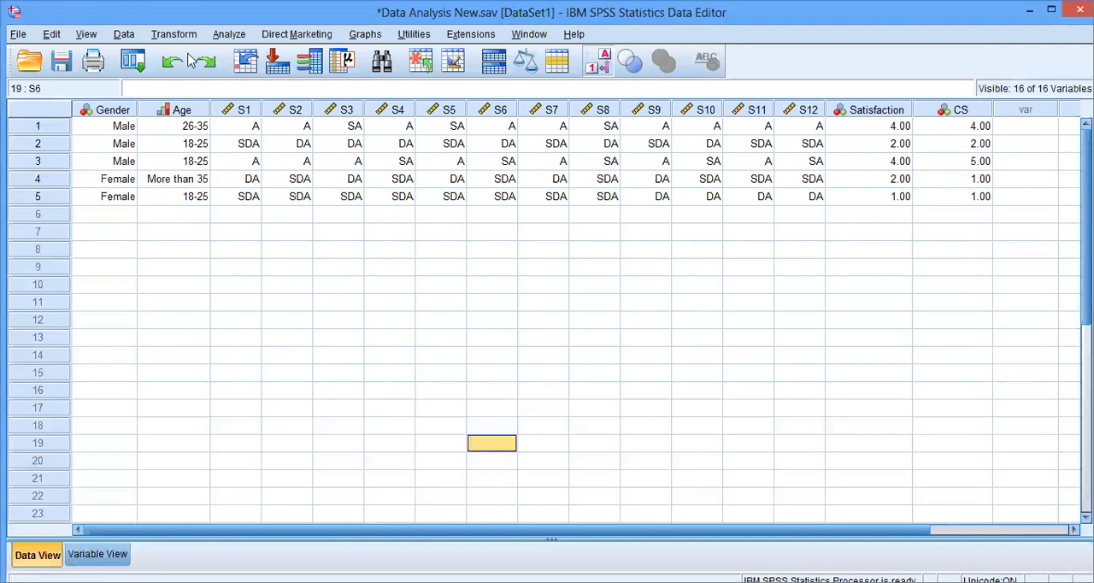
left_click(190, 56)
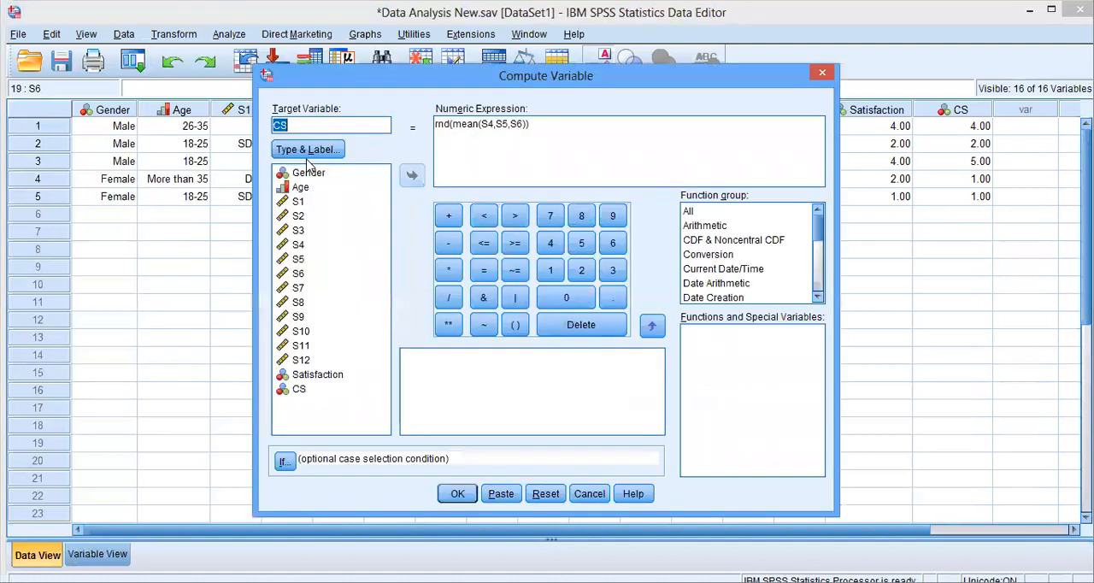
left_click(264, 134)
left_click_drag(290, 126, 263, 134)
type("ET")
- Replace the arguments of the mean with S7, S8 and S9, giving rnd(mean(S7,S8,S9)), and compute the ET variable
left_click(519, 124)
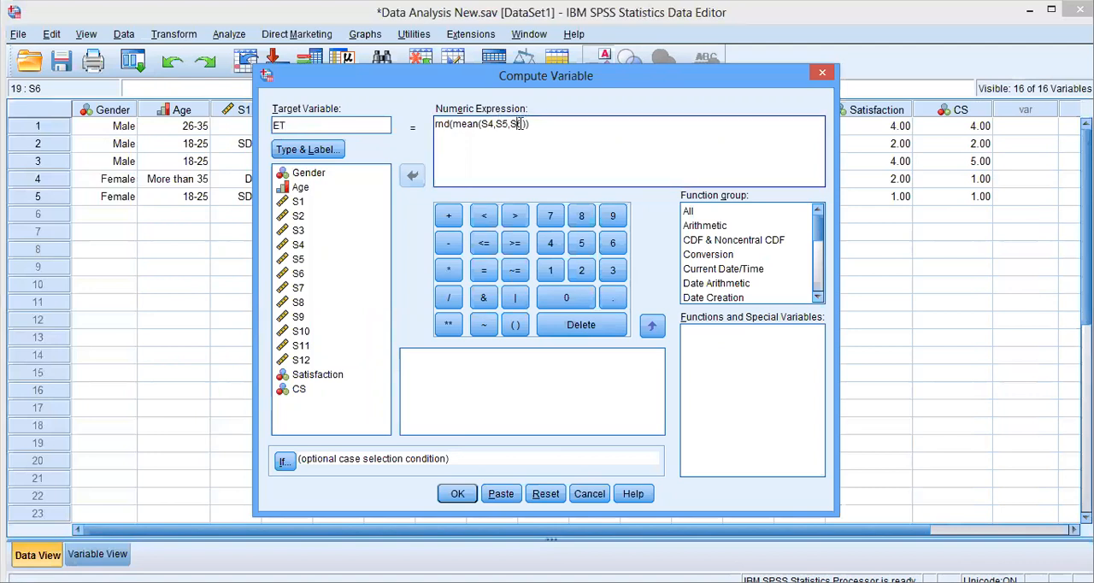
left_click_drag(525, 124, 480, 125)
key("Delete")
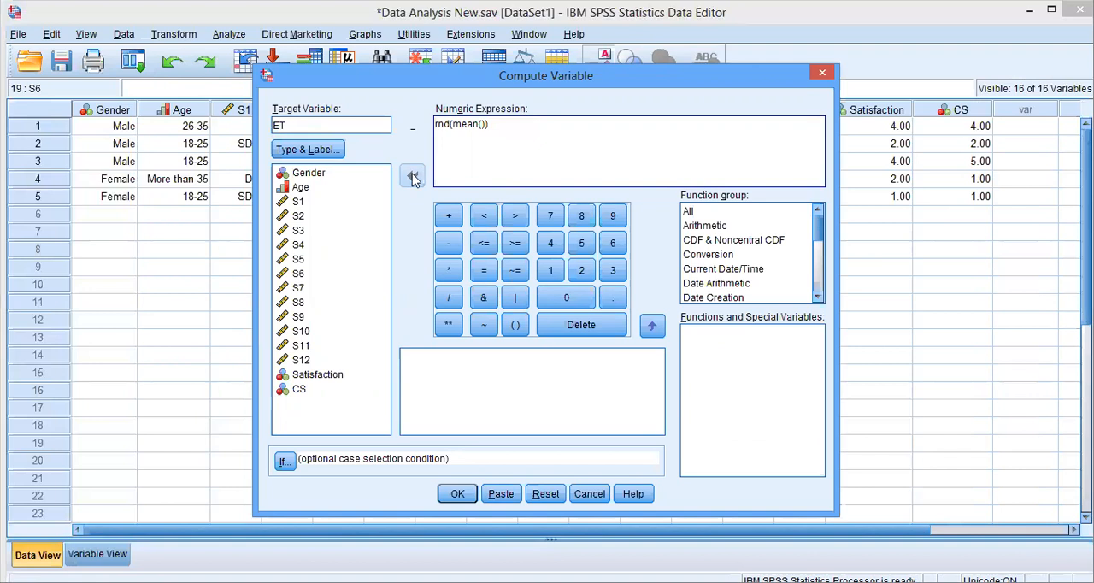
left_click(297, 288)
left_click(412, 176)
type(",")
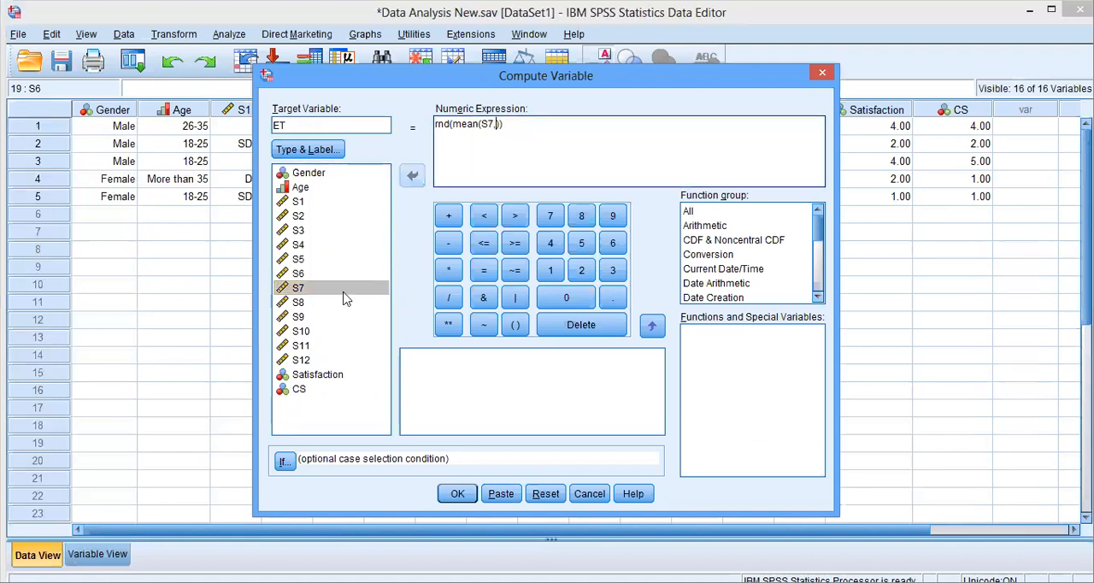
left_click(301, 304)
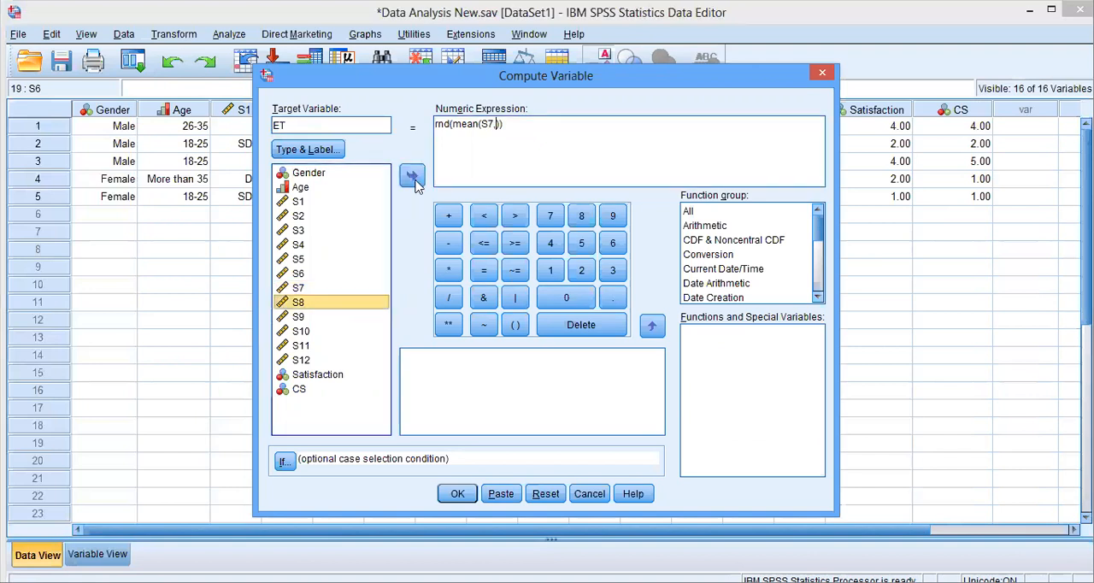
type(",")
left_click(305, 317)
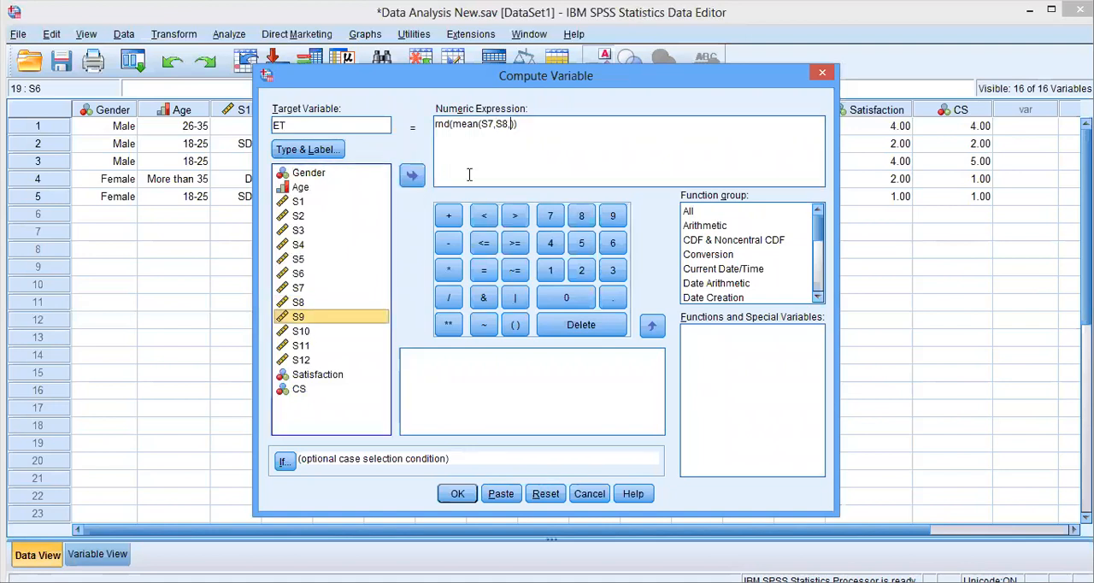
left_click(413, 176)
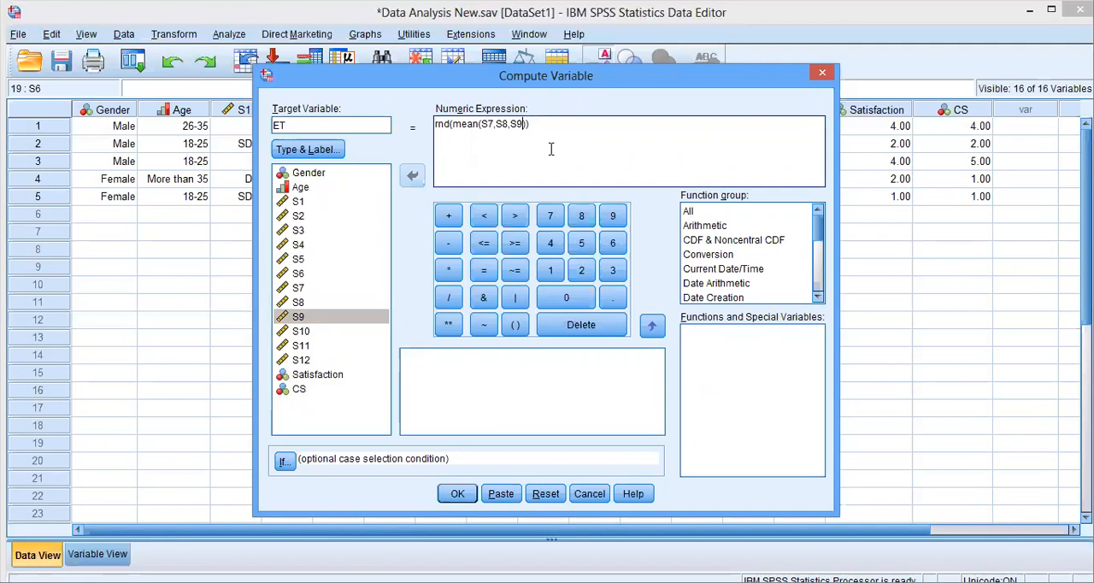
left_click(456, 495)
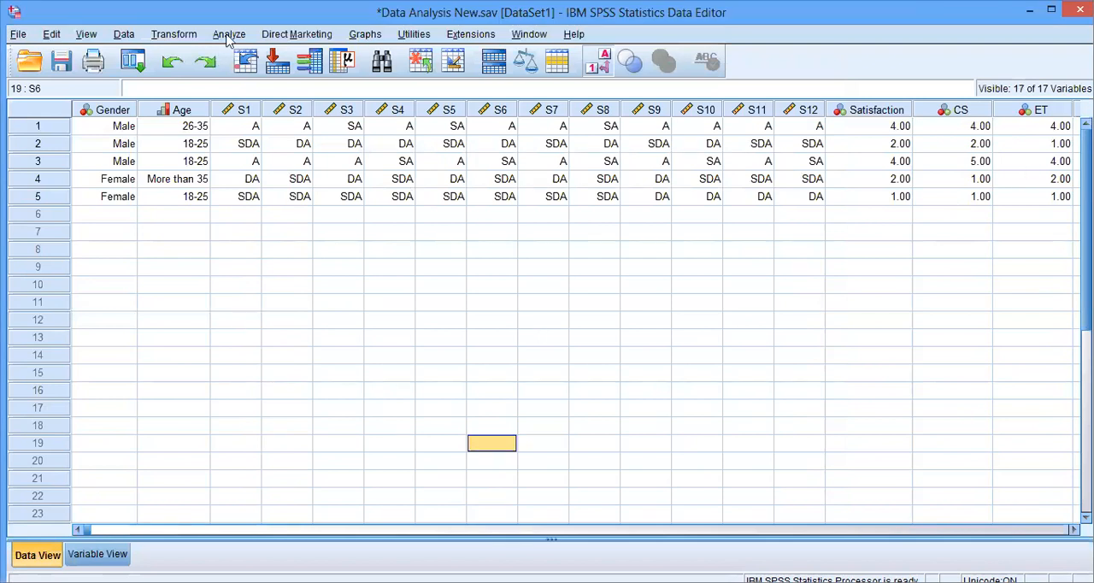
- Open Compute Variable again and set the target variable name to GO
left_click(175, 34)
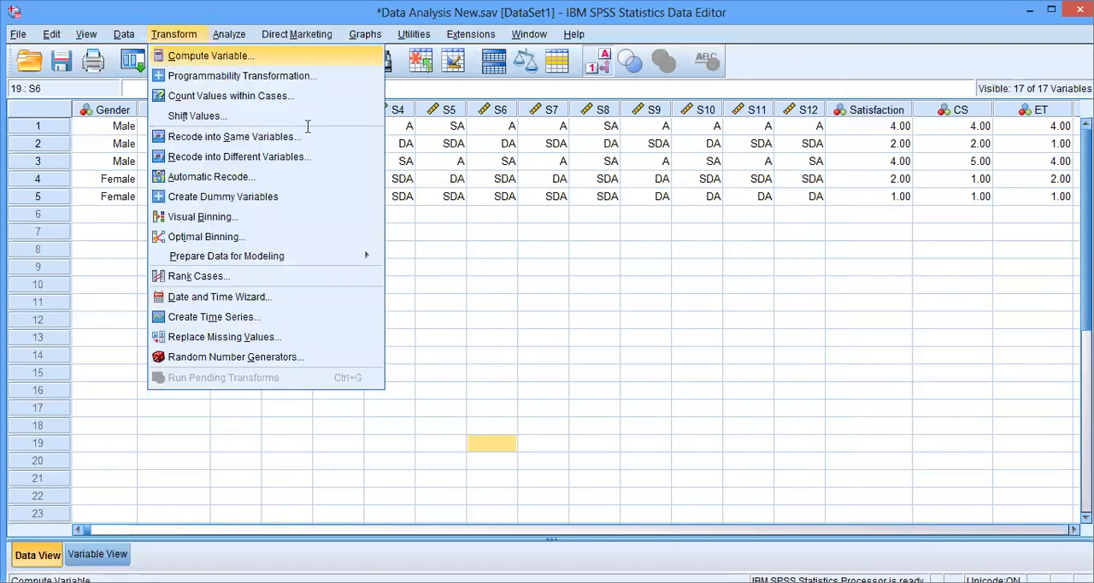
key("Return")
type("GO")
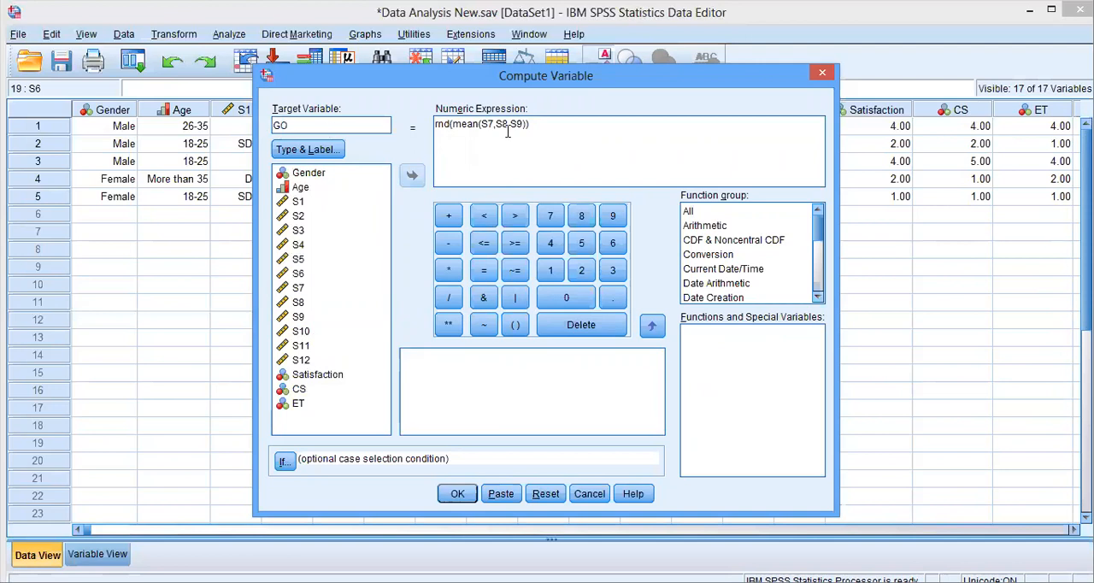
- Replace the mean's arguments with S10, S11 and S12, giving rnd(mean(S10,S11,S12)), compute GO, and return to the data to view its column
left_click_drag(526, 125, 488, 125)
key("shift+Left")
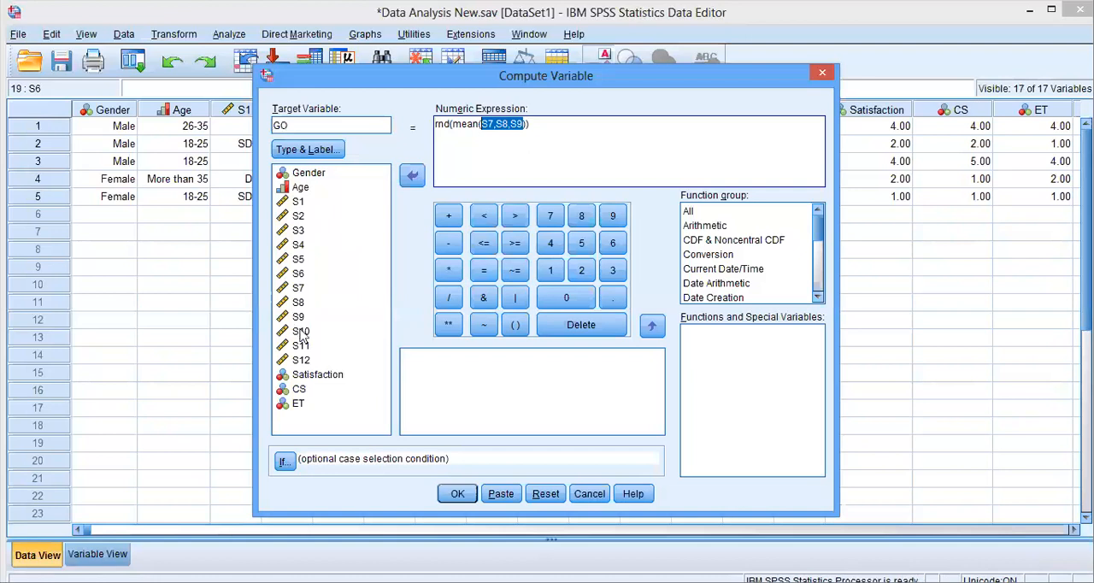
left_click(412, 176)
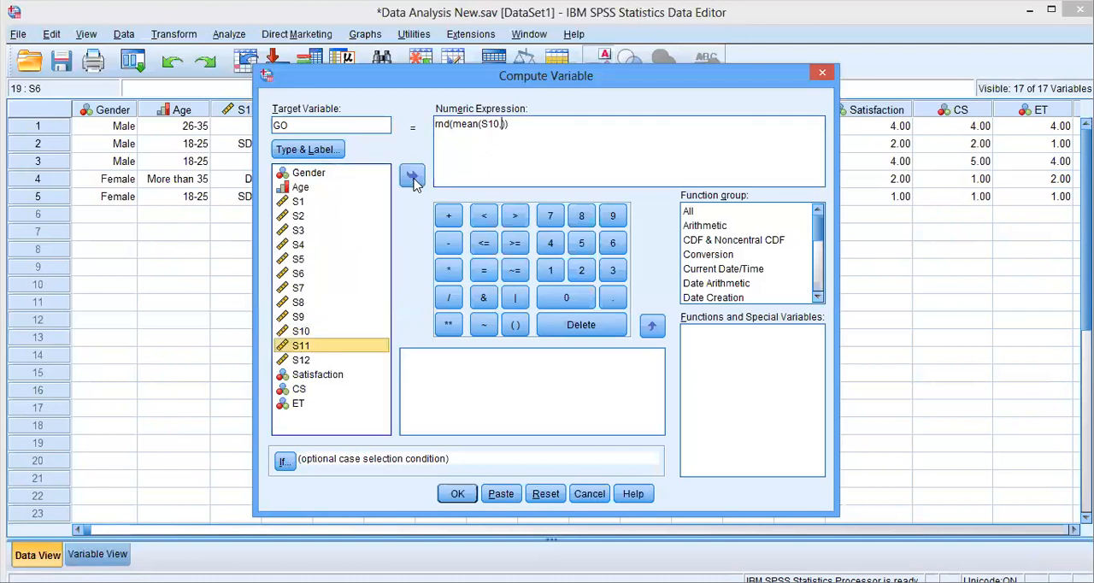
left_click(412, 177)
type(",S11,")
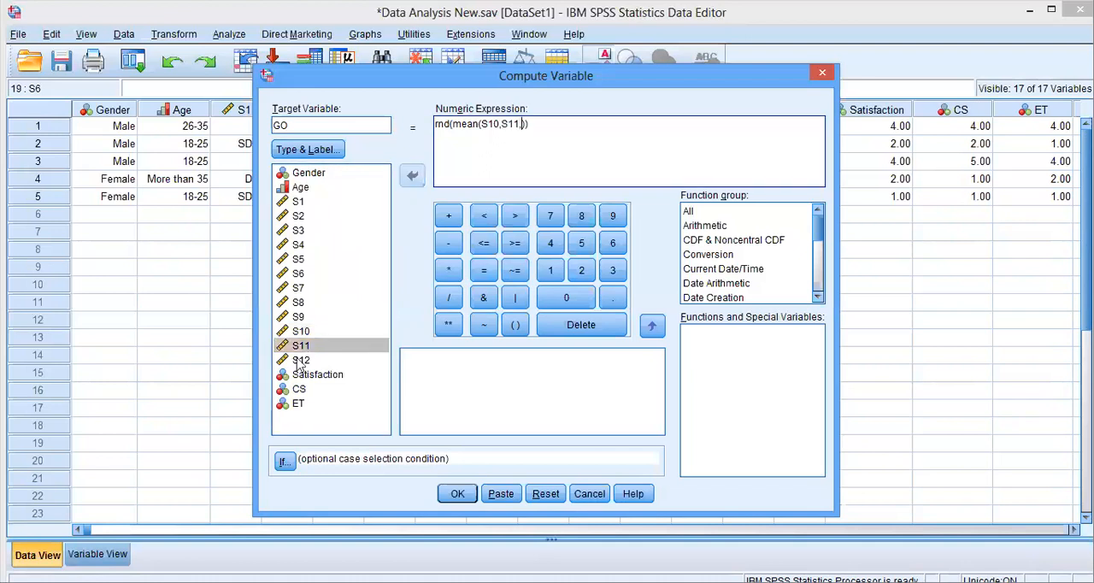
left_click(411, 178)
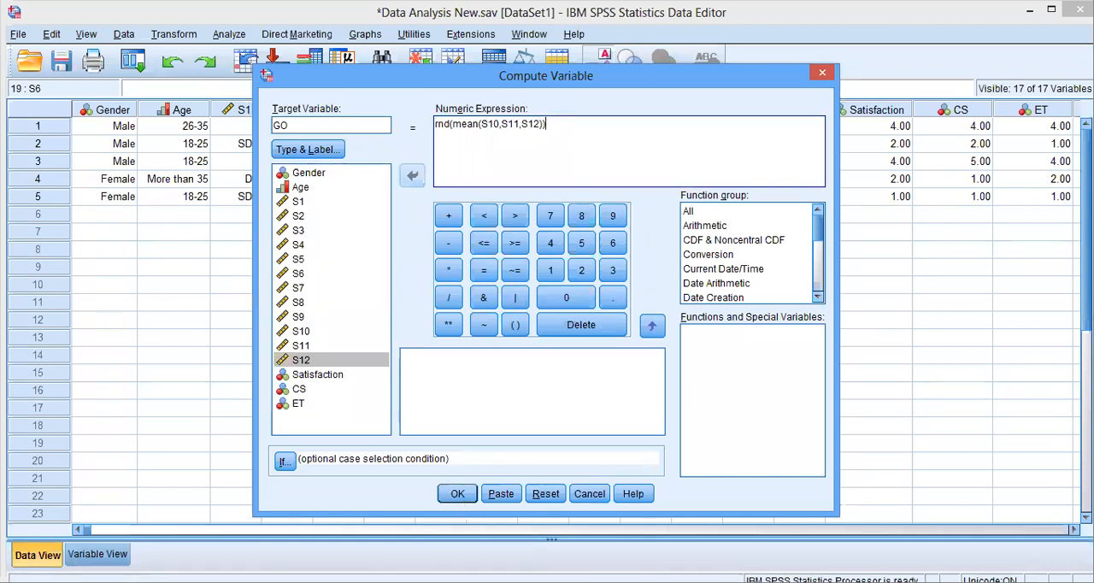
left_click(459, 499)
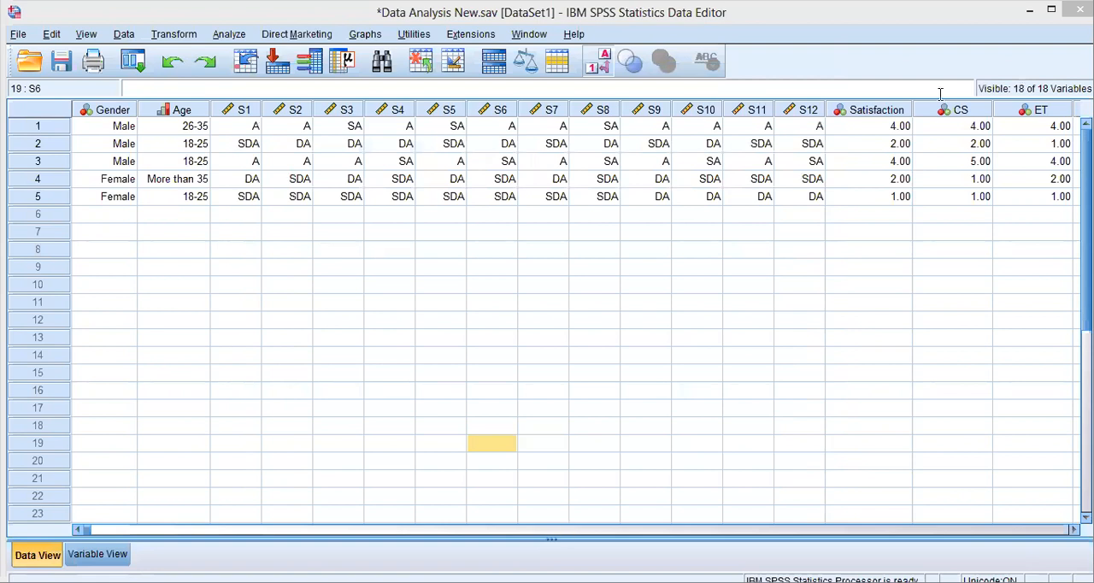
left_click(461, 582)
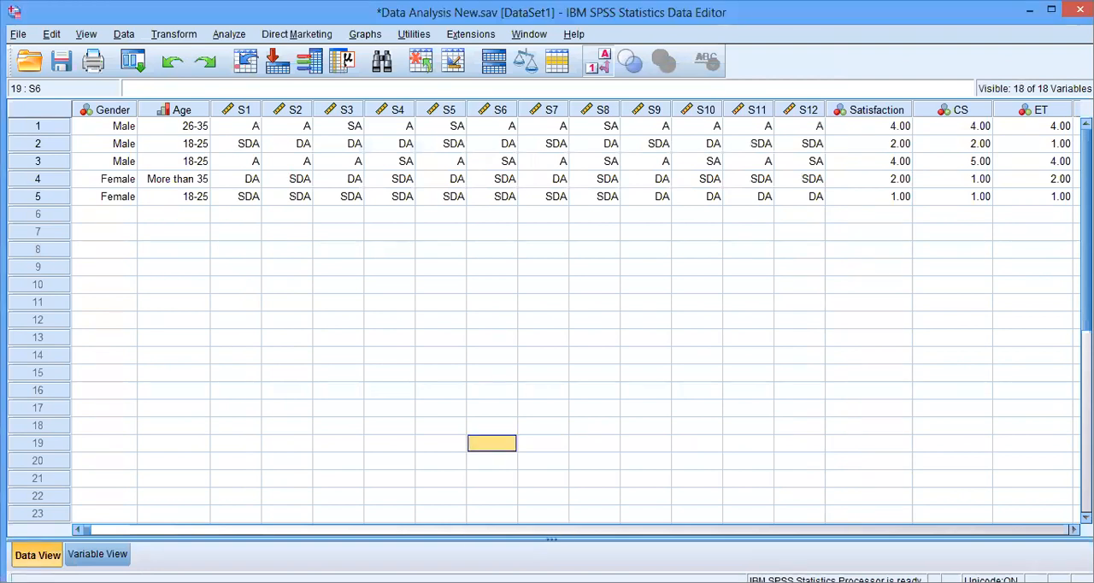
scroll(576, 316, "right", 1)
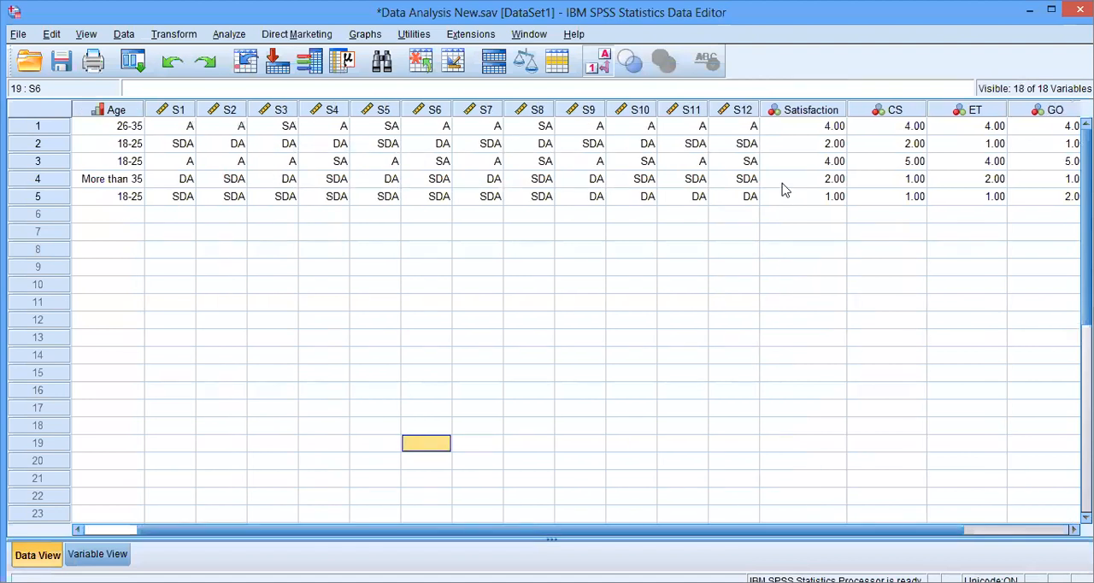
scroll(779, 192, "right", 2)
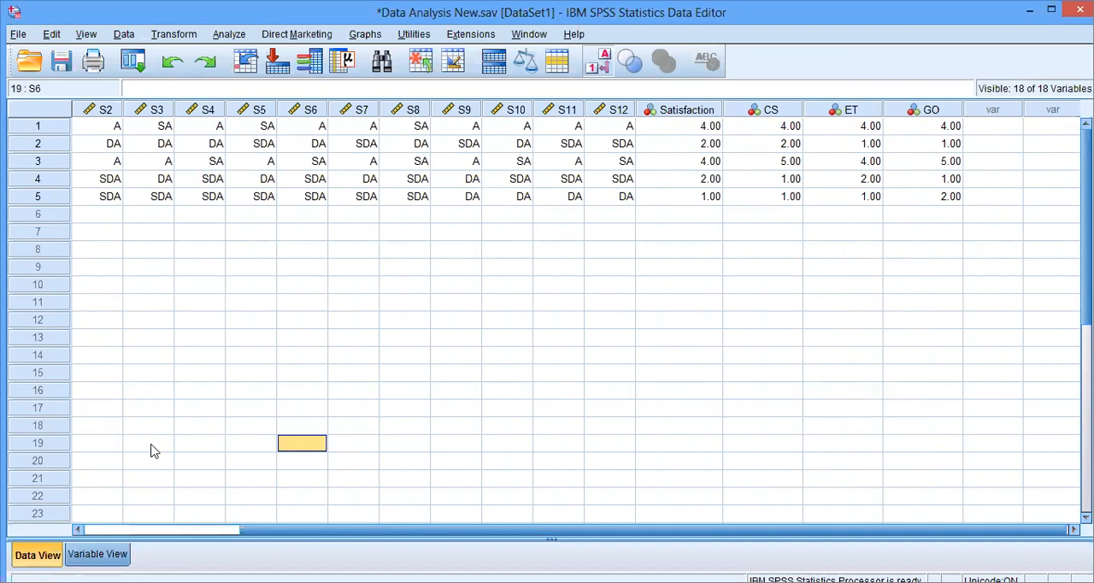
- Switch to the variable definitions and label the CS variable Colleagues Support
key("ctrl+t")
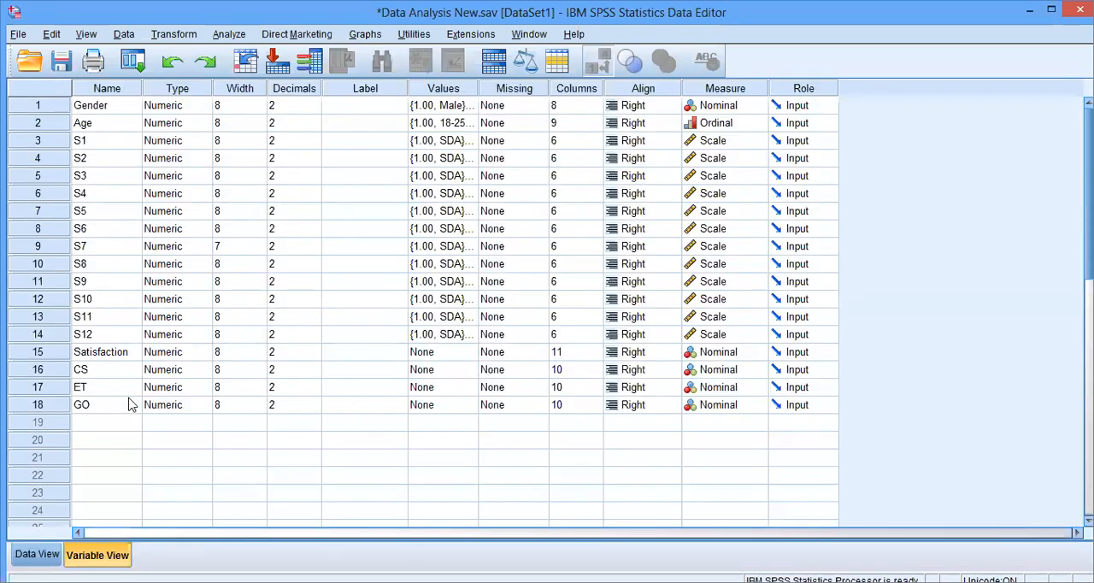
left_click(379, 370)
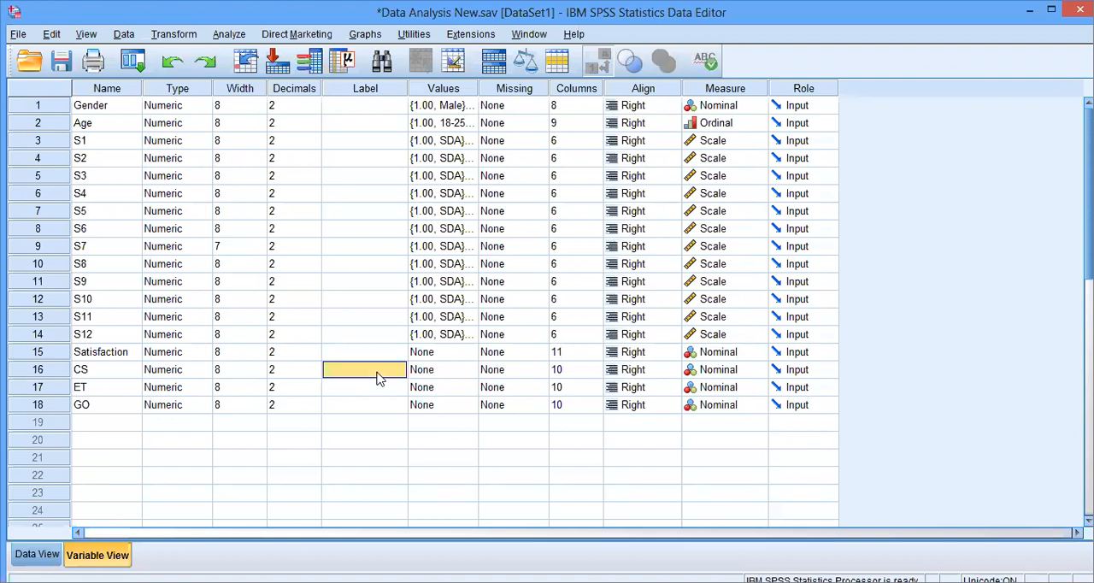
type("Col")
type("league")
type("s Su")
type("ppor")
key("Return")
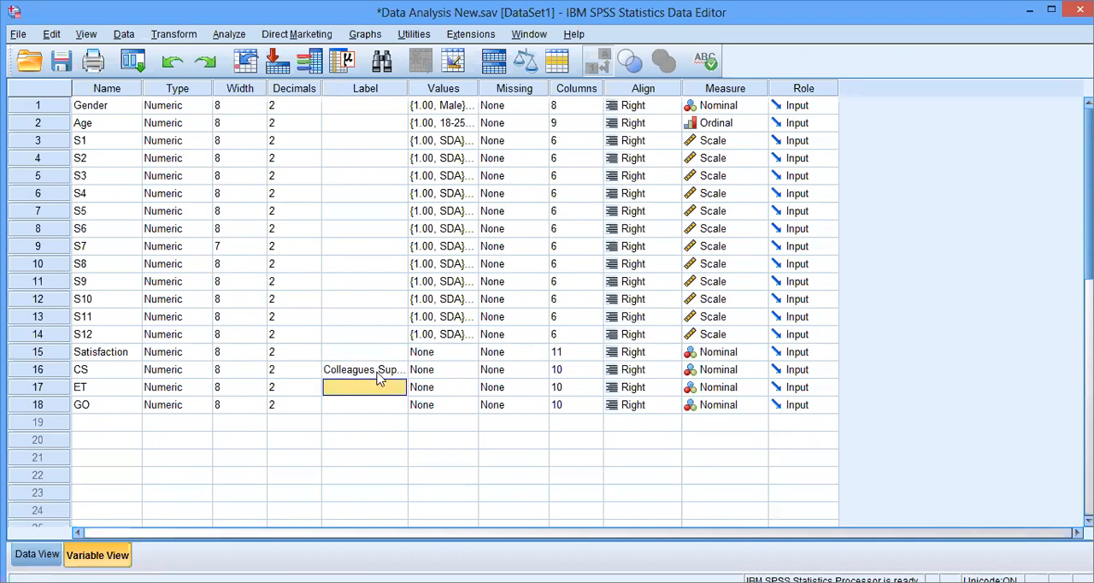
- Label the ET variable Ease of Timing
type("Ease of Tim")
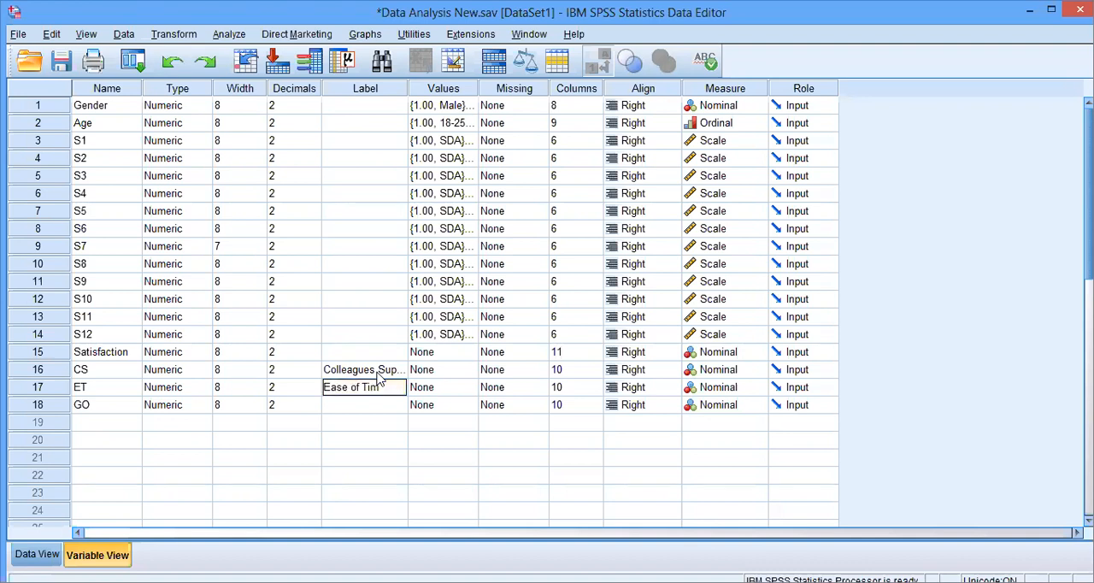
type("ing")
key("Return")
- Label the GO variable Growth Opportunity and widen the Label column so the full labels fit
type("Growth Opo")
key("BackSpace")
type("port")
type("unity")
key("Return")
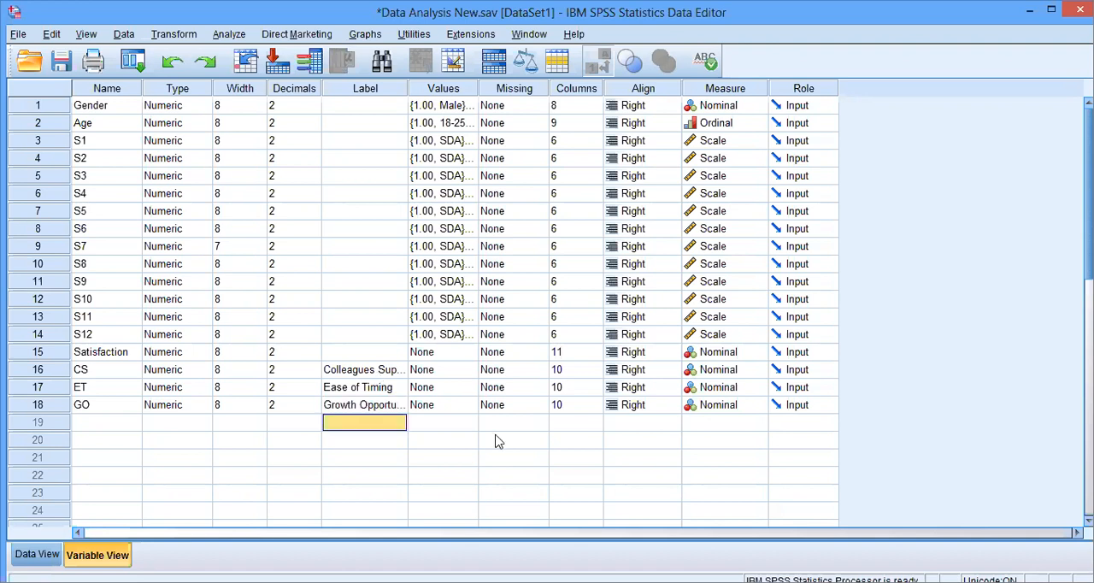
left_click_drag(408, 87, 439, 88)
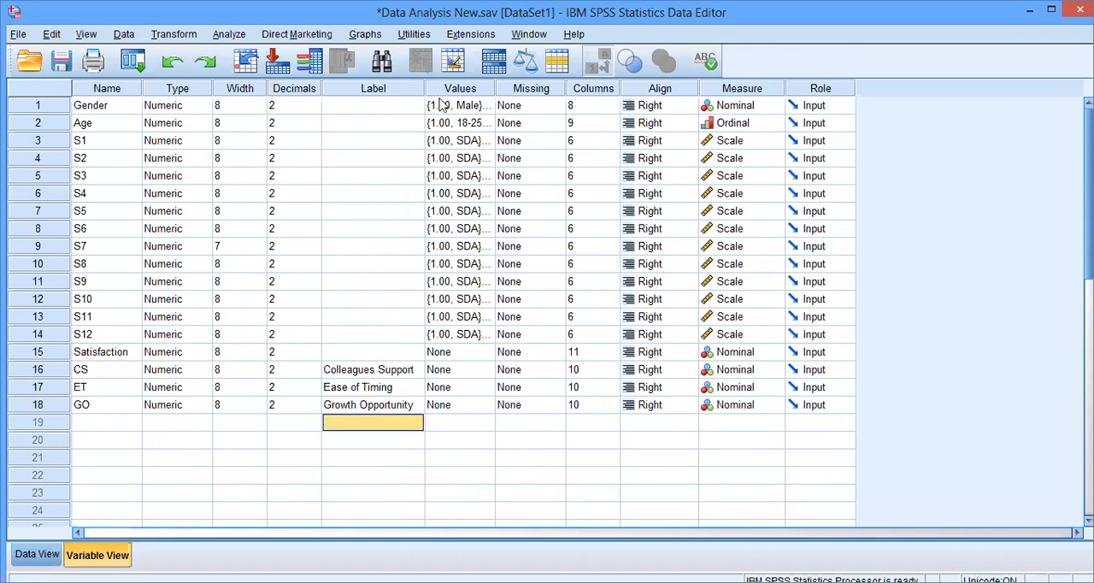
- Copy the Scale measurement level from S12 to Satisfaction, CS, ET and GO in the variable definitions
left_click(37, 554)
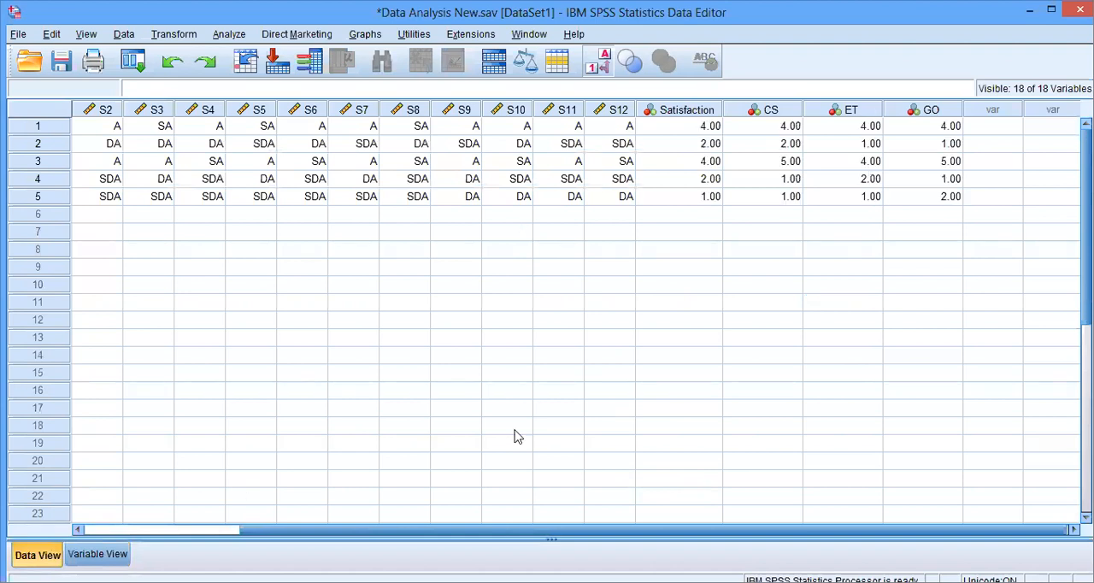
key("ctrl+t")
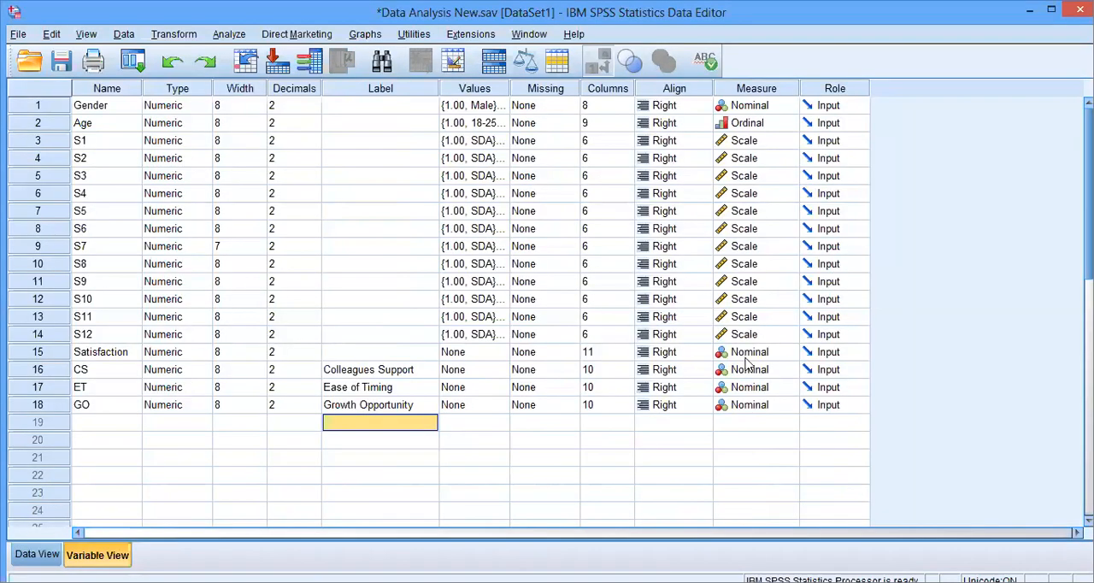
right_click(785, 338)
left_click(807, 352)
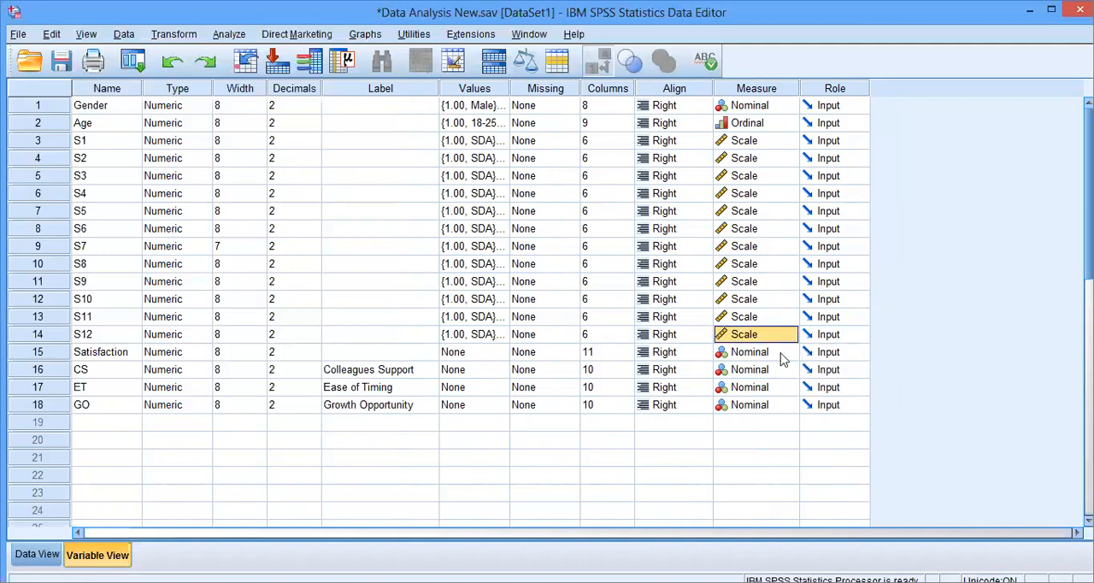
left_click(786, 352)
left_click(772, 401)
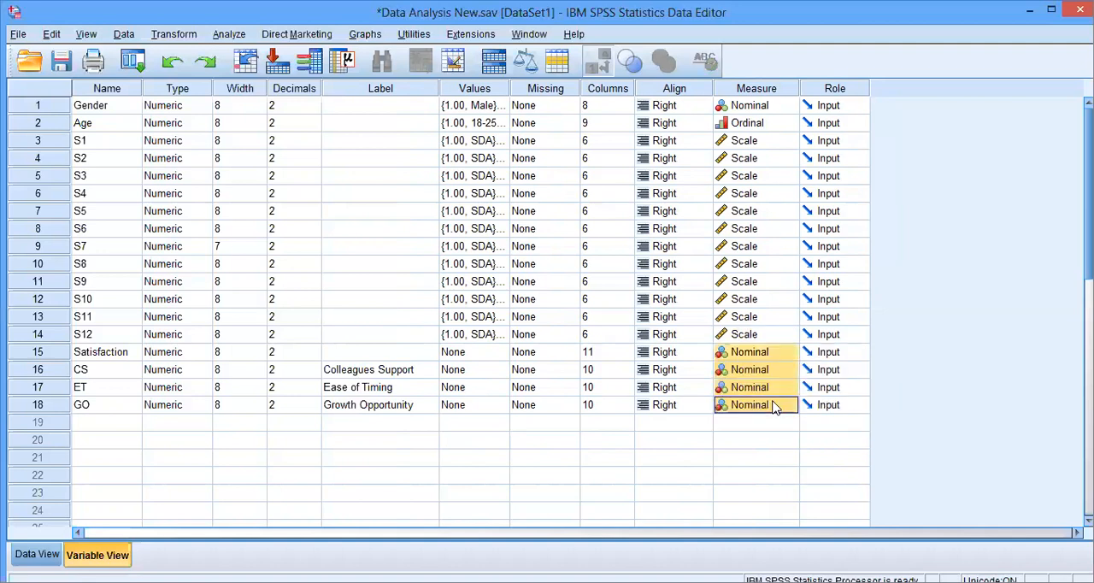
right_click(774, 404)
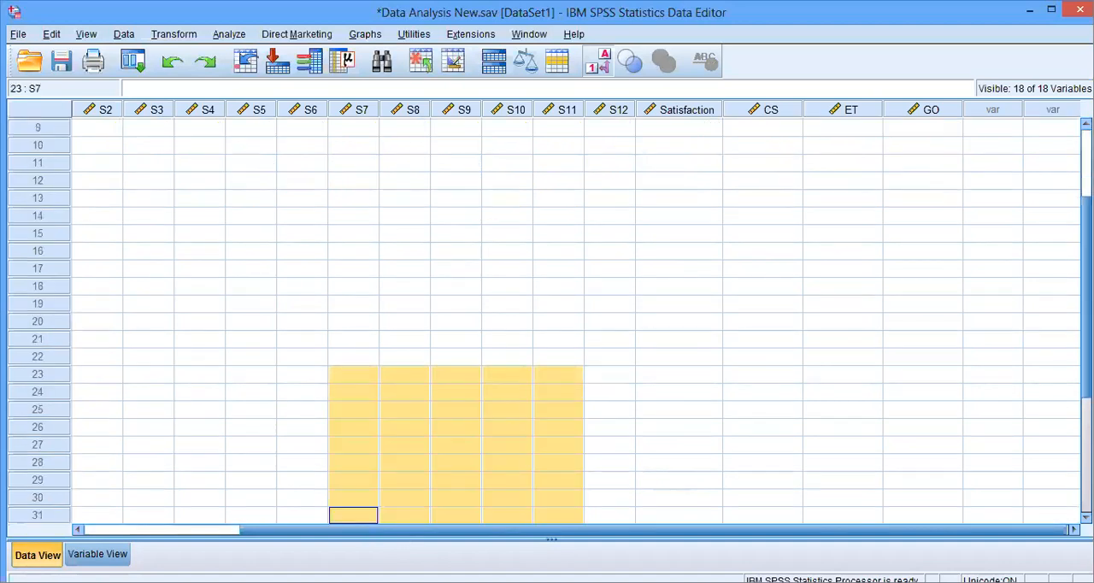
- Return to the data and narrow the S4 to S12 columns together so more variables fit in the grid
scroll(678, 106, "up", 3)
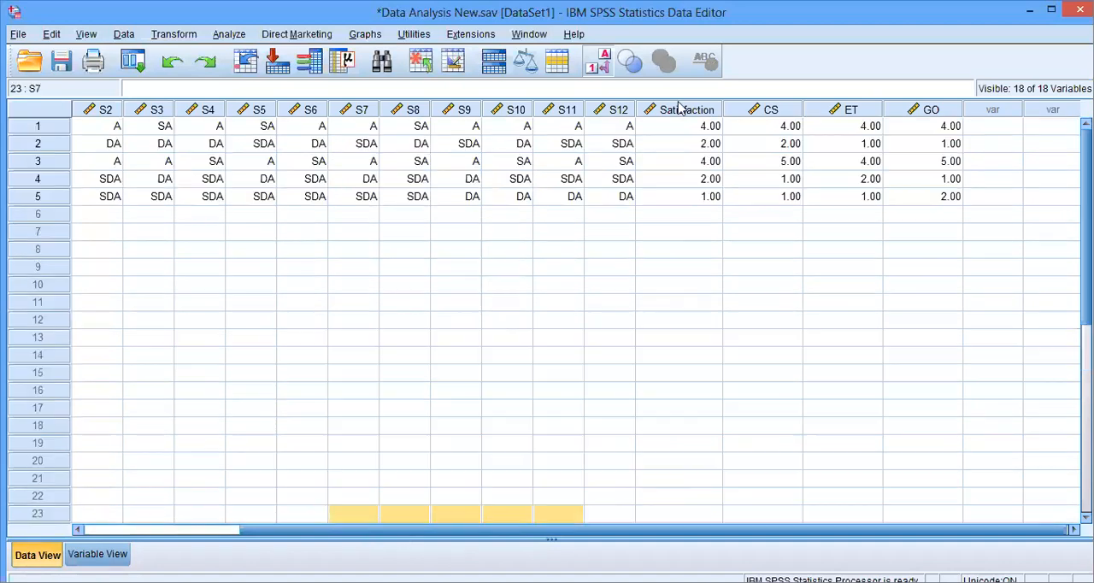
left_click(206, 111)
left_click(608, 112, "shift")
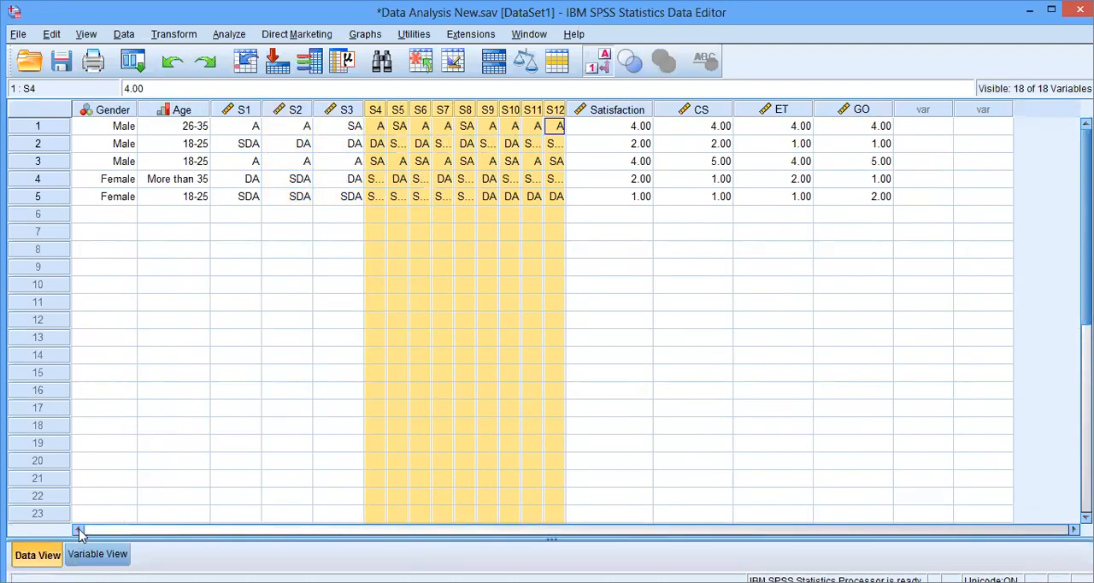
left_click(643, 374)
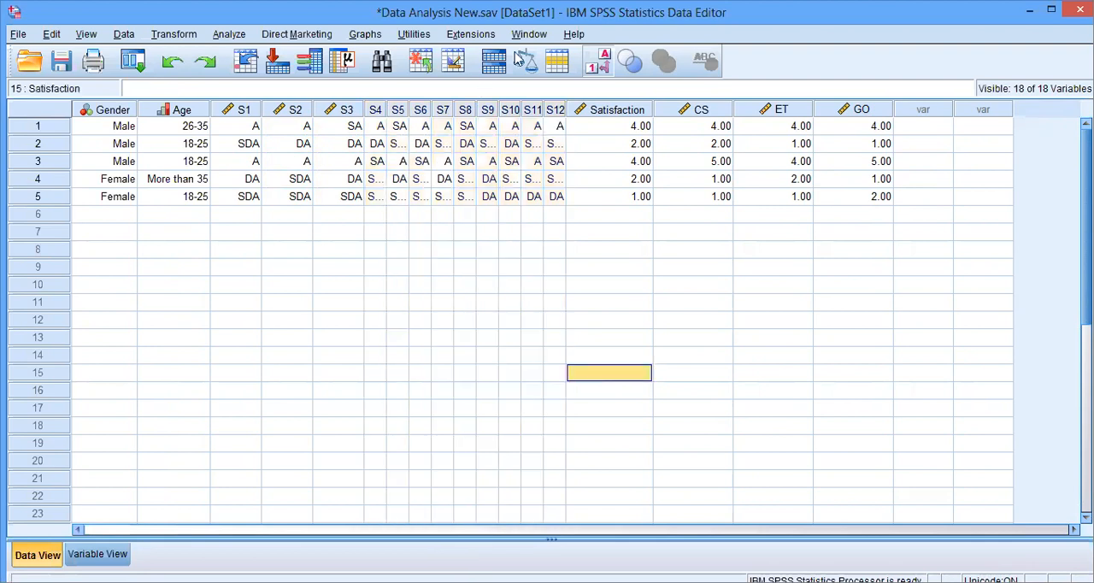
- Narrow the S1 to S3 columns together in the data grid and clear the column selection
left_click(244, 110)
left_click(359, 109, "shift")
left_click_drag(363, 105, 320, 109)
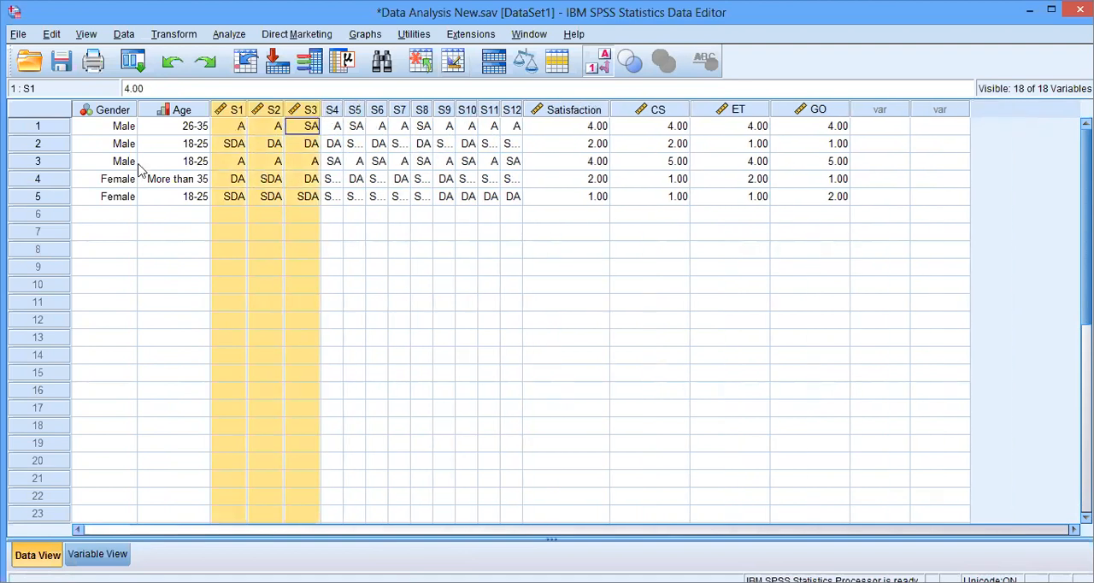
left_click(565, 338)
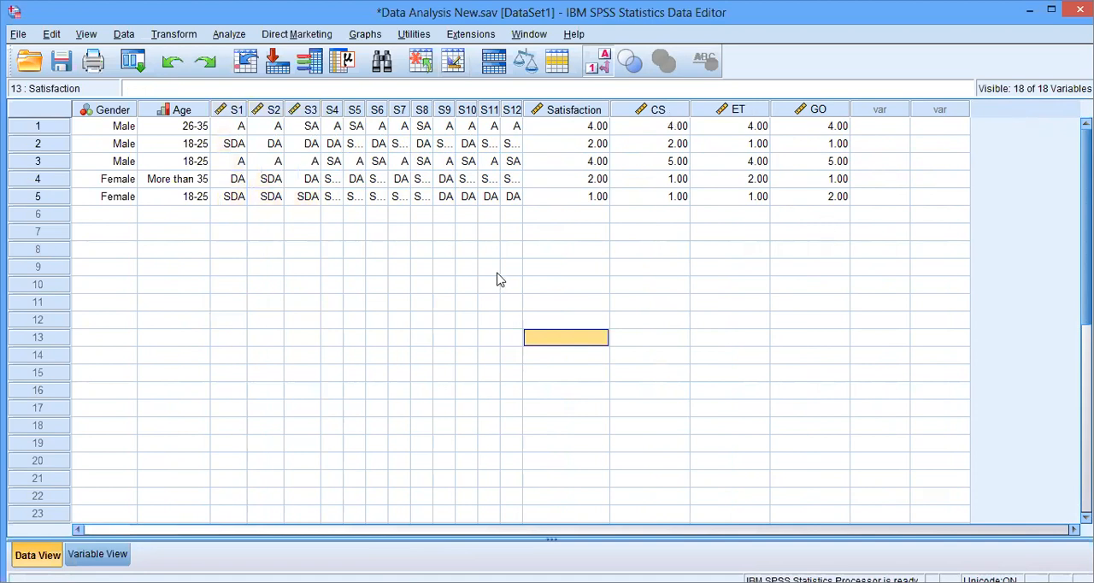
- Review the Compute Variable setup for GO and close it without computing anything
left_click(195, 36)
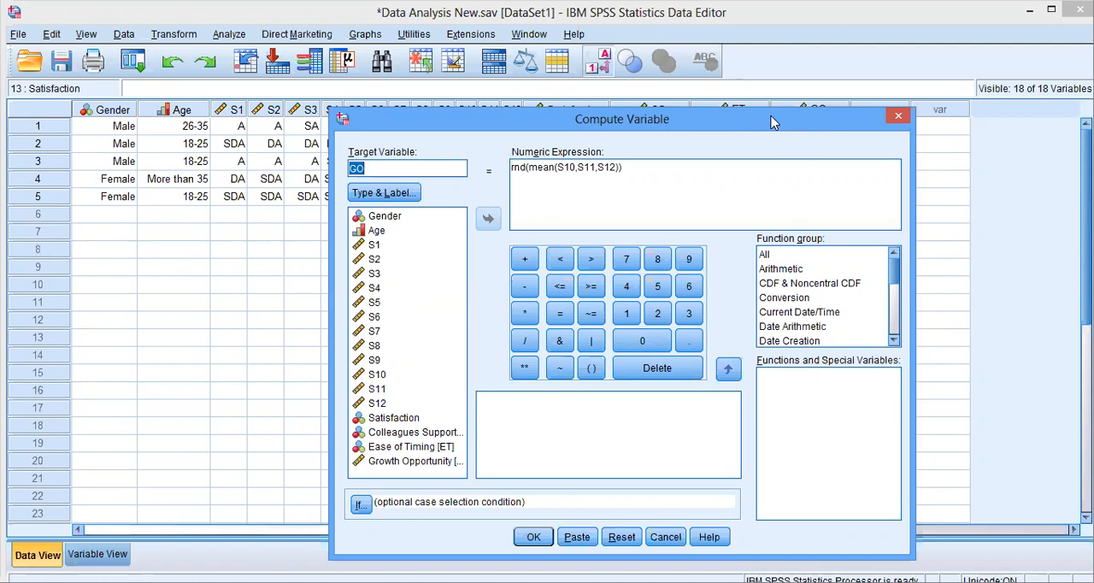
left_click(905, 118)
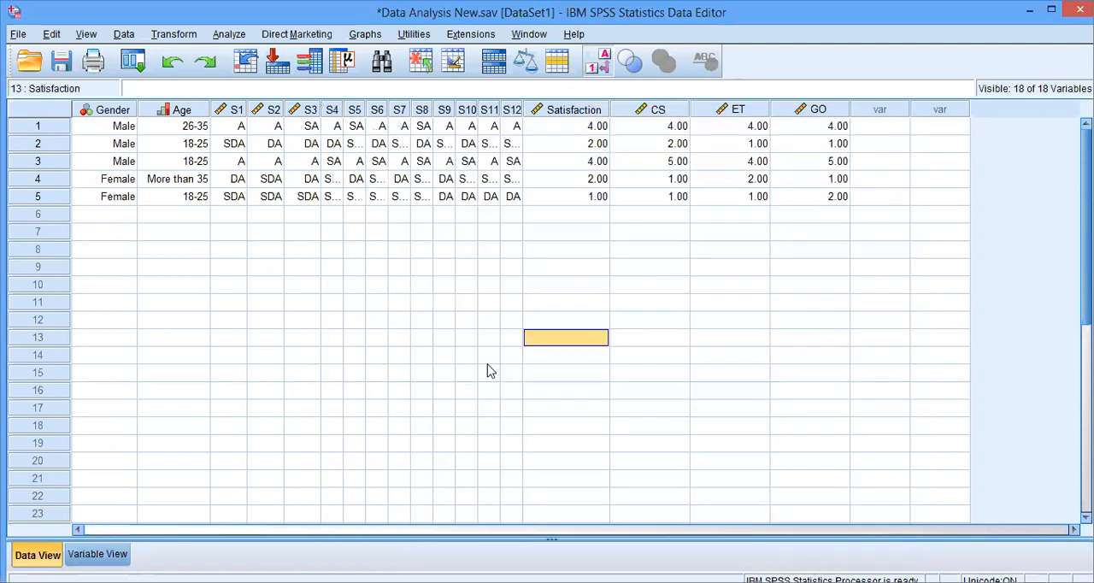